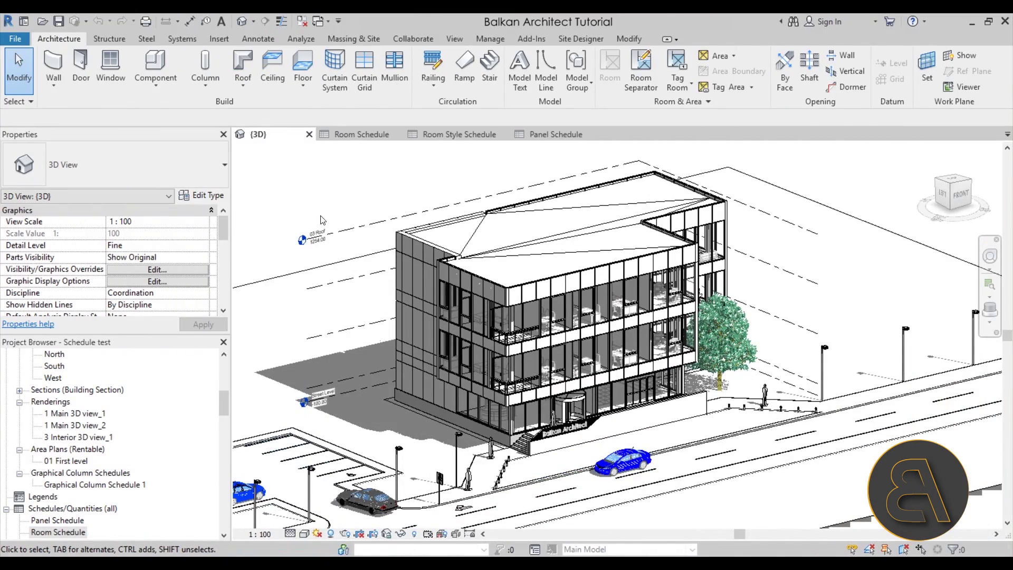
Pan the 3D view so the glass office building and its street fit in frame.
mouse_move(378, 435)
middle_down()
mouse_move(372, 409)
mouse_move(383, 450)
middle_up()
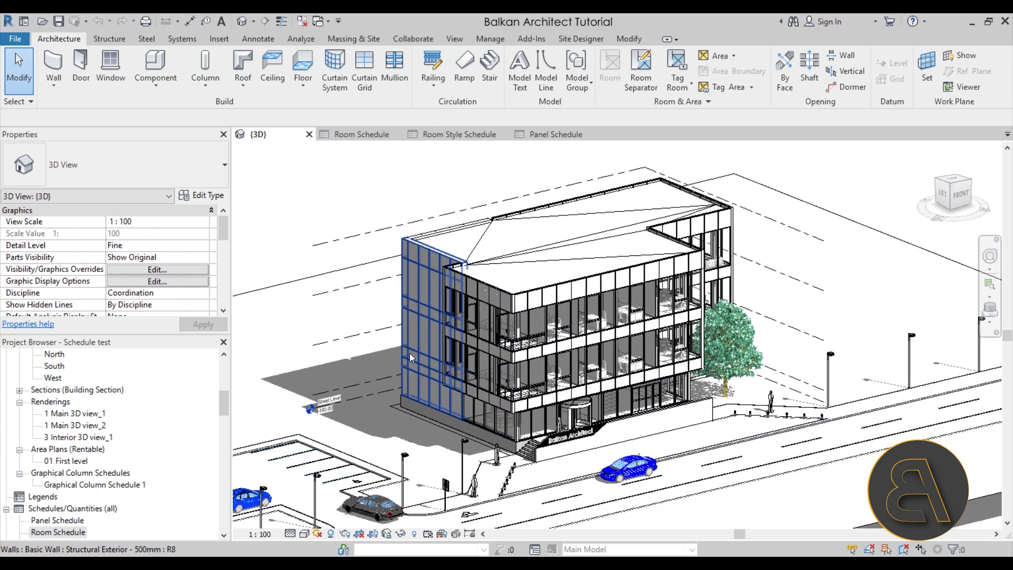
Open the Room Schedule and inspect its Fields and Filter settings.
click(363, 134)
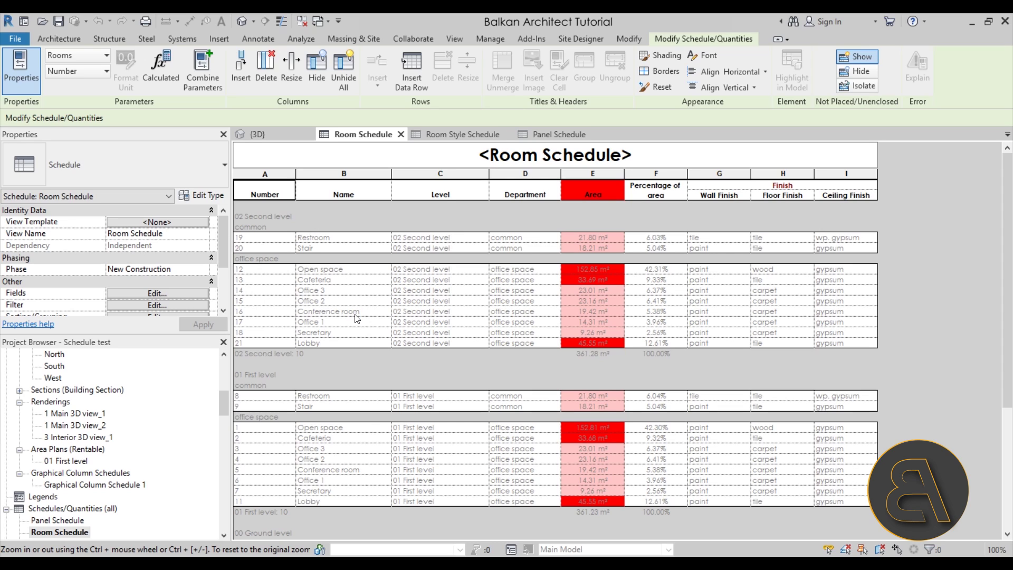
scroll(163, 260, down, 2)
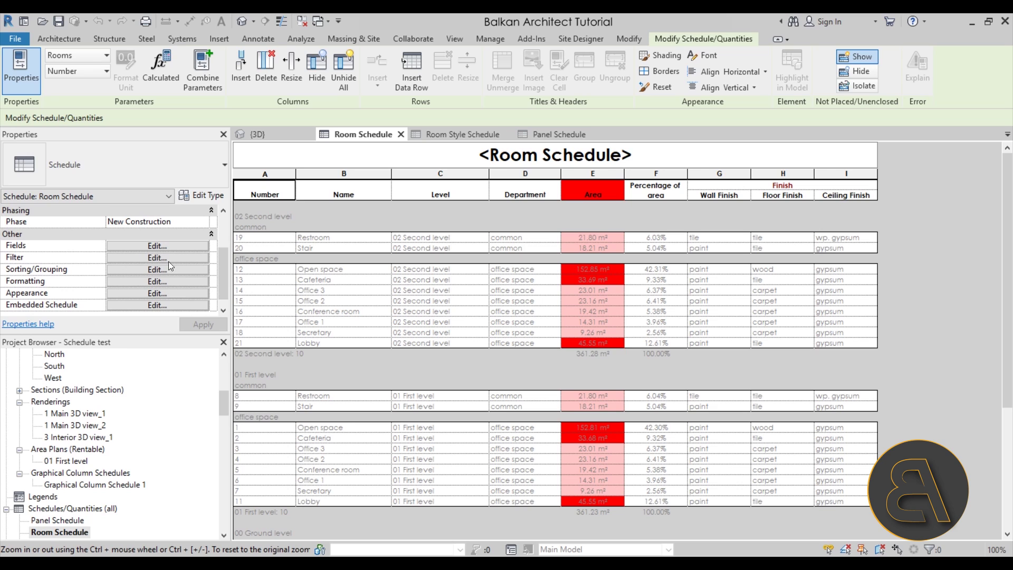
click(117, 248)
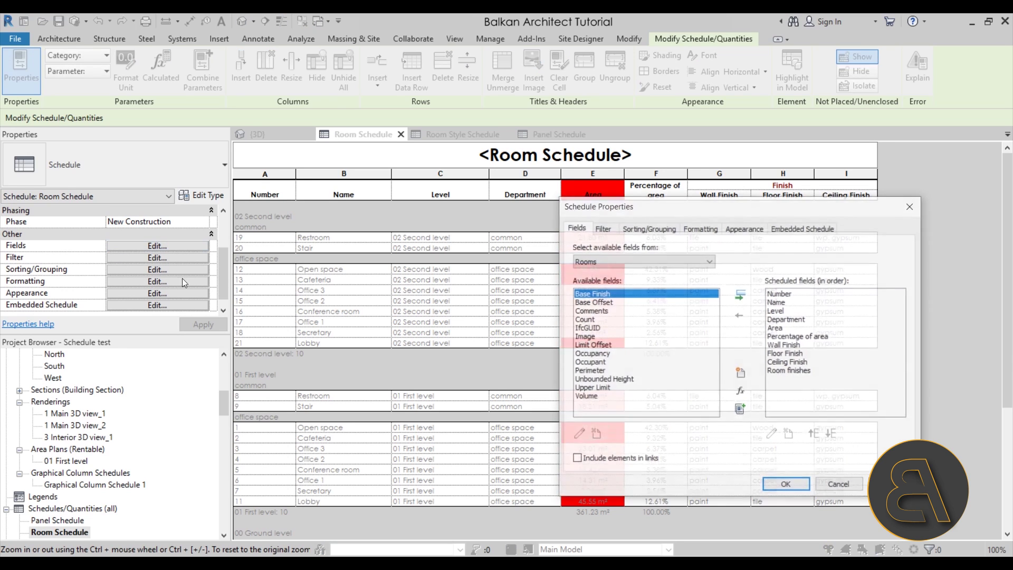
drag(650, 206, 289, 206)
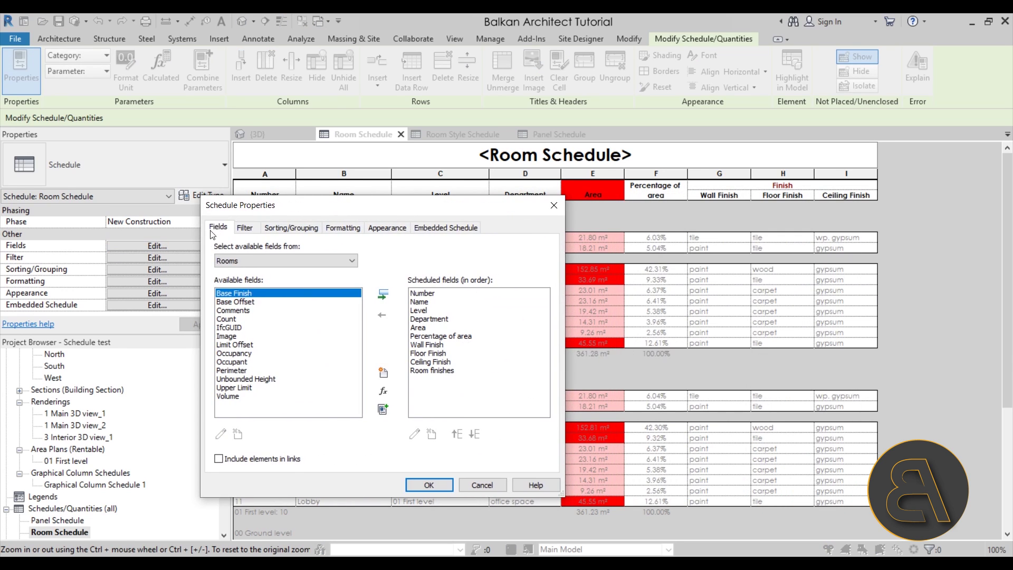
click(243, 228)
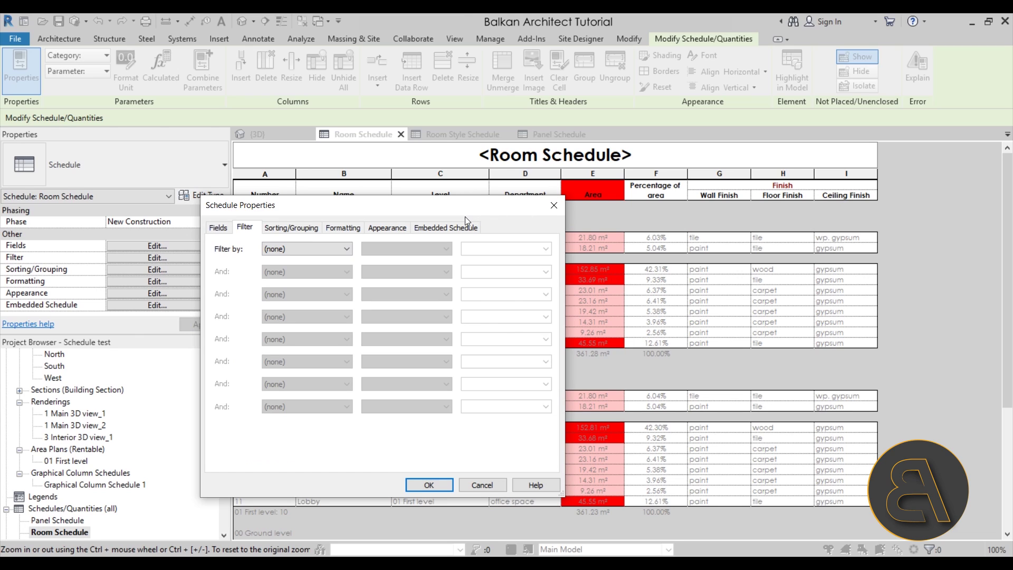
drag(461, 206, 385, 196)
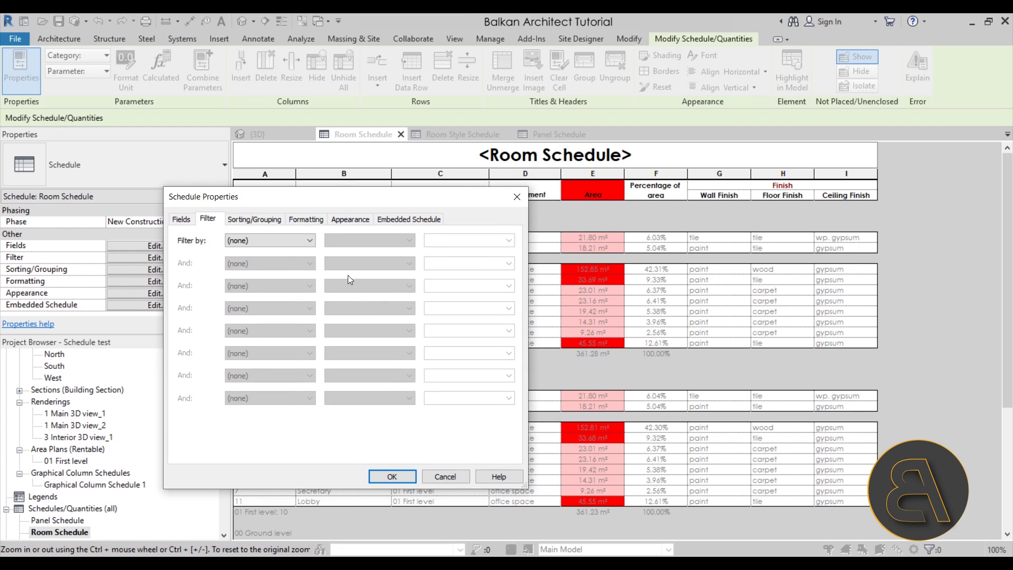
Review the Sorting/Grouping, Formatting and Appearance settings, then cancel without changes.
click(254, 219)
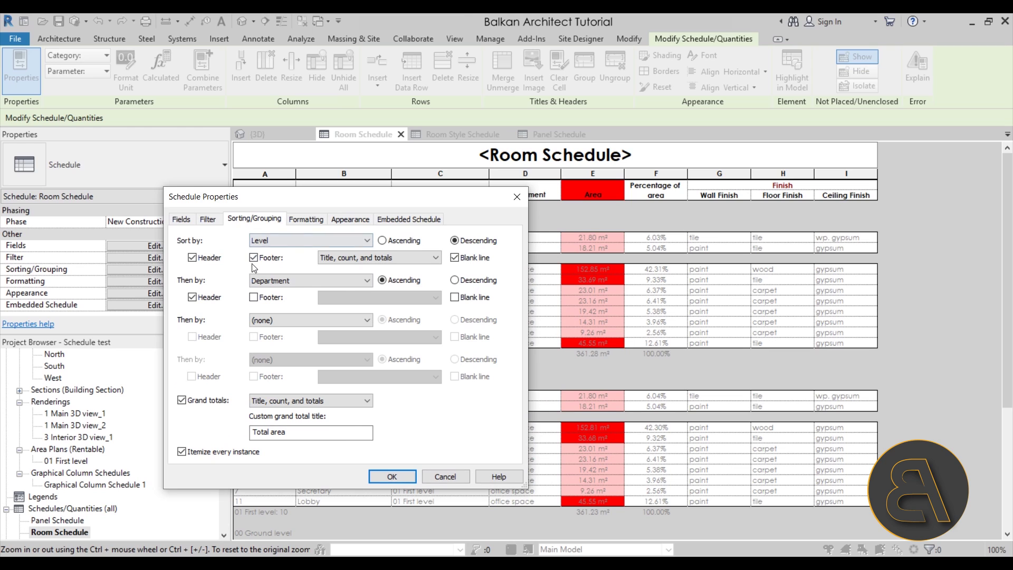
drag(388, 202, 232, 459)
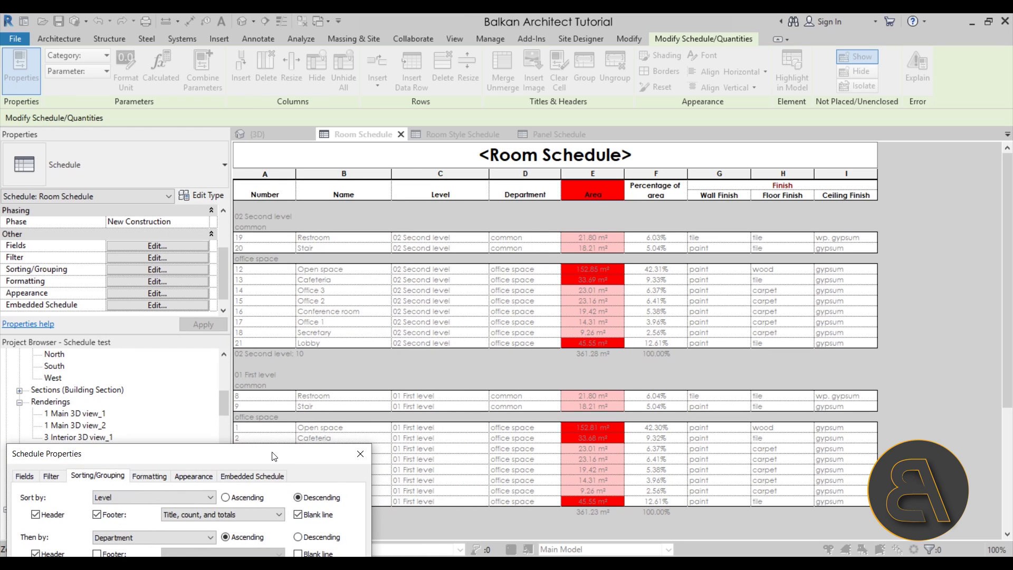
drag(252, 449, 378, 176)
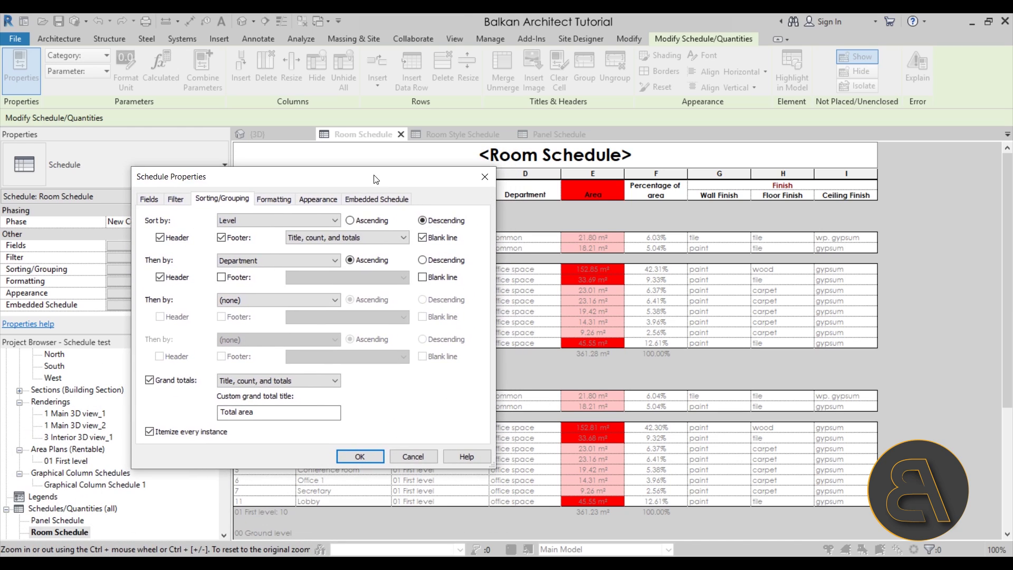
click(274, 199)
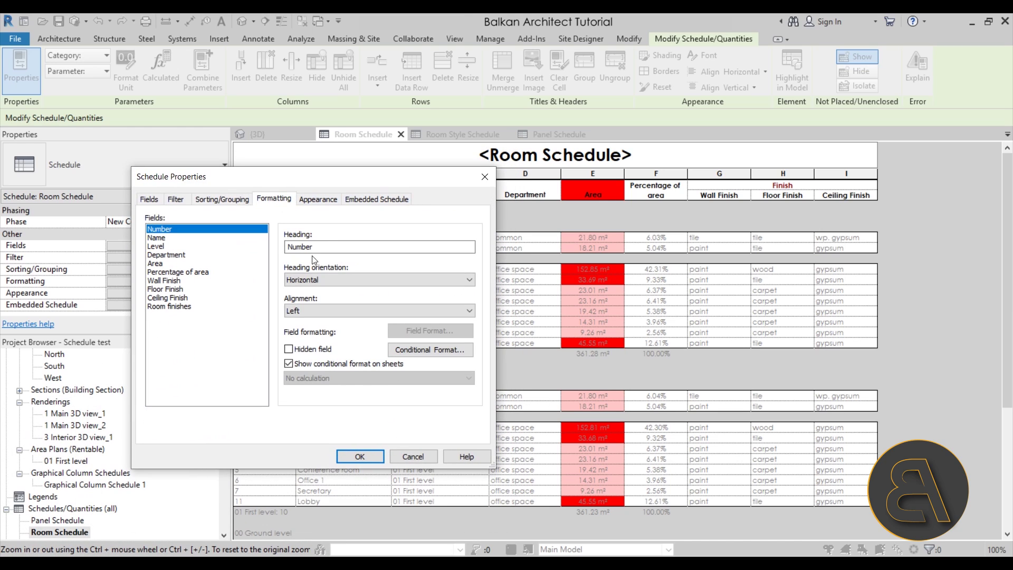
click(318, 199)
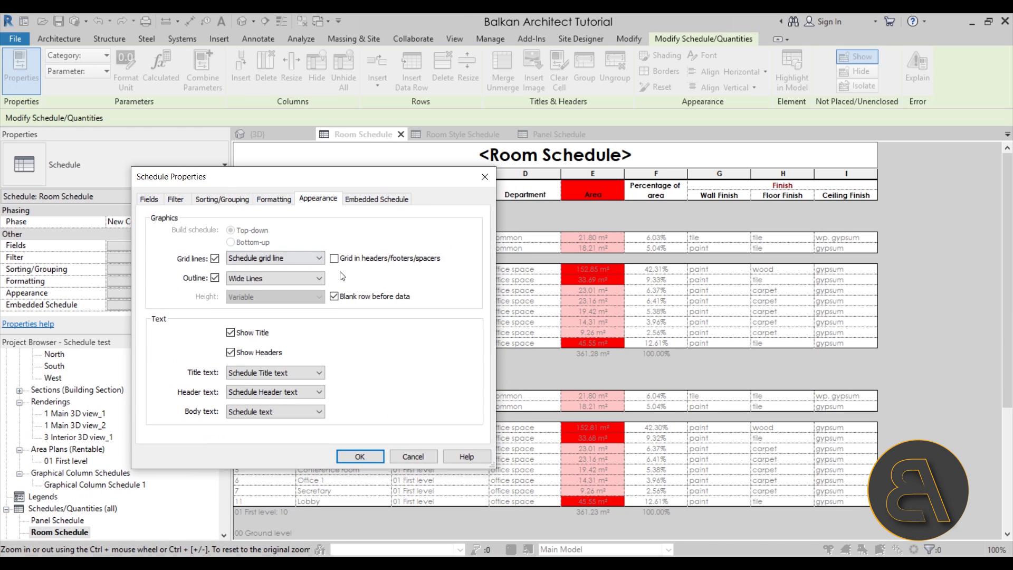
click(413, 457)
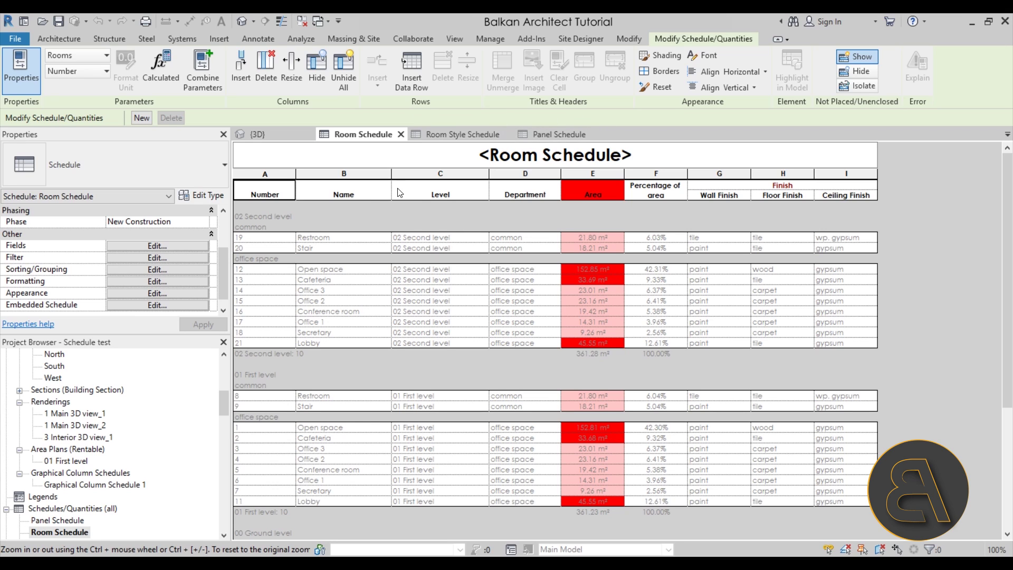
scroll(368, 197, down, 3)
scroll(371, 249, up, 3)
scroll(774, 251, down, 5)
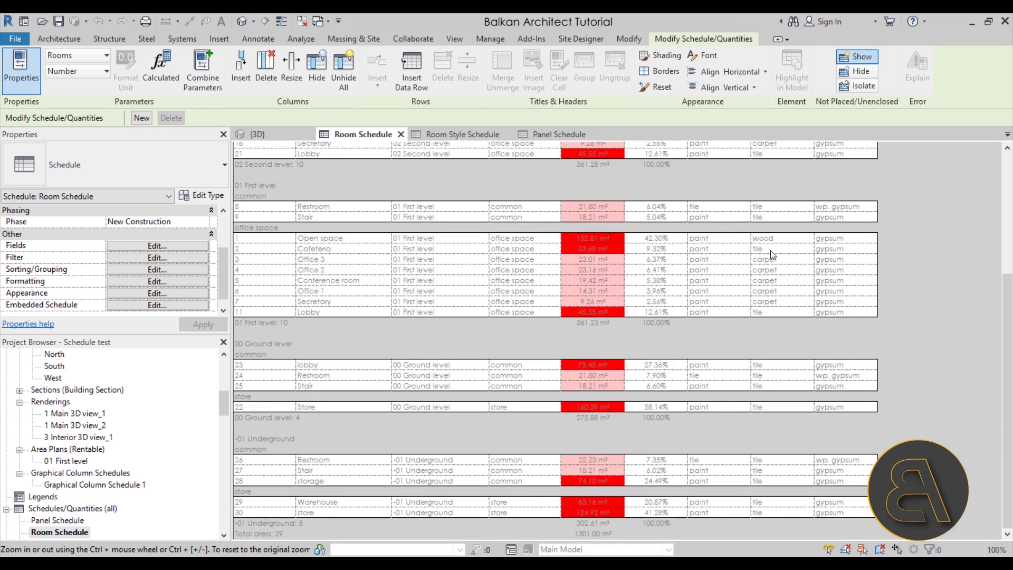
scroll(786, 422, up, 5)
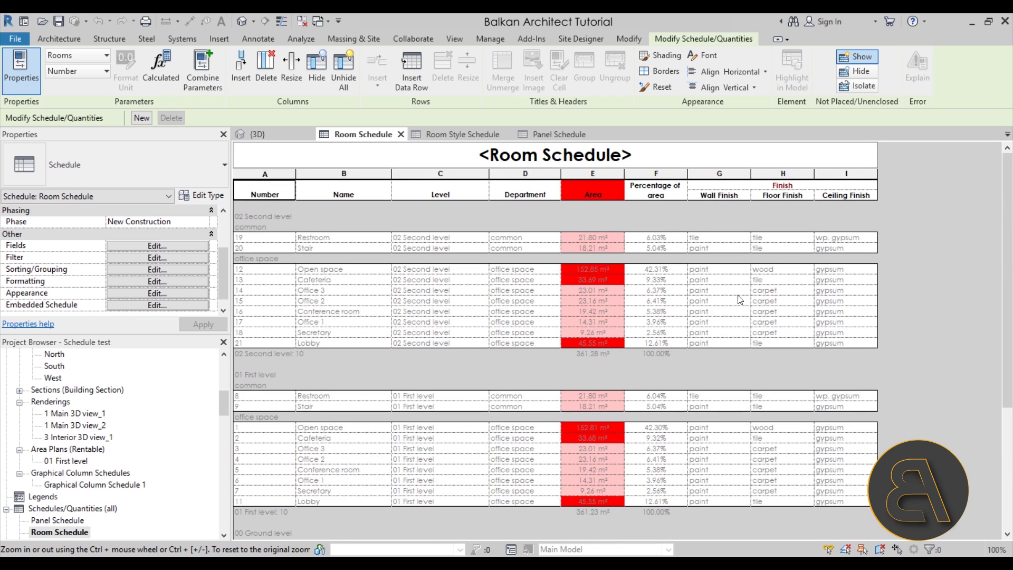
scroll(144, 451, down, 2)
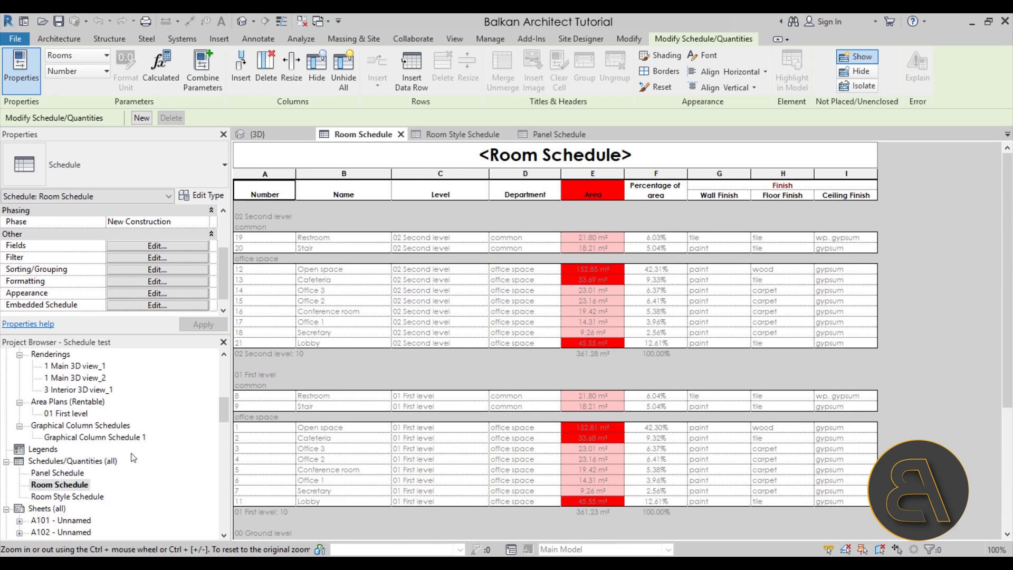
View the Room Style key schedule, return to Room Schedule, then scroll the curtain Panel Schedule.
double_click(53, 497)
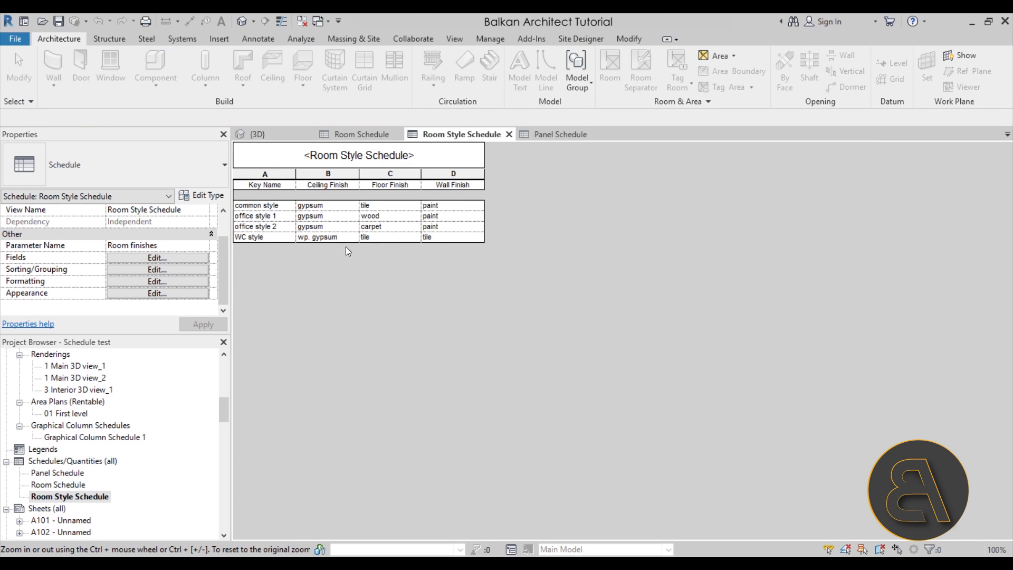
double_click(68, 485)
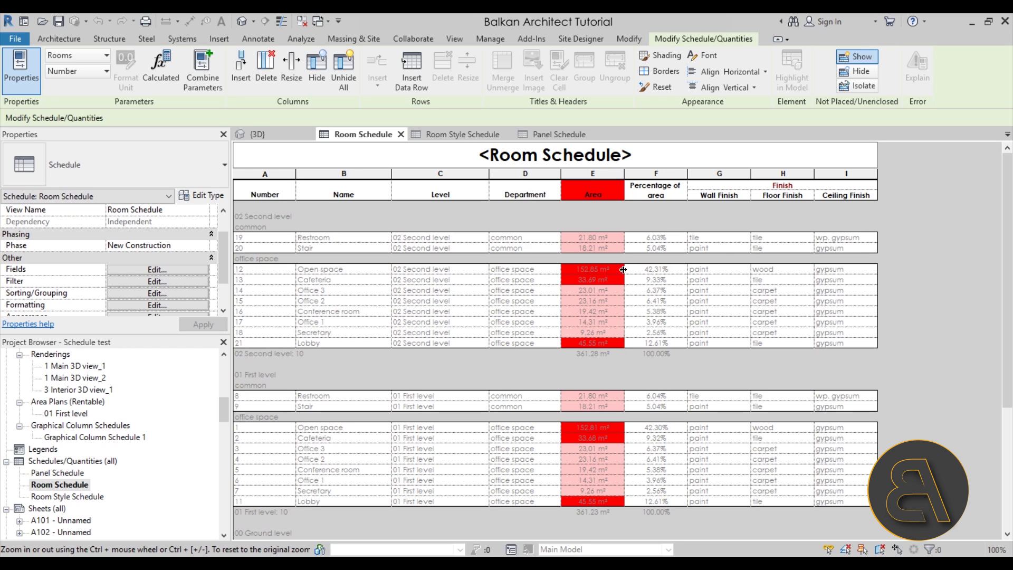
click(552, 134)
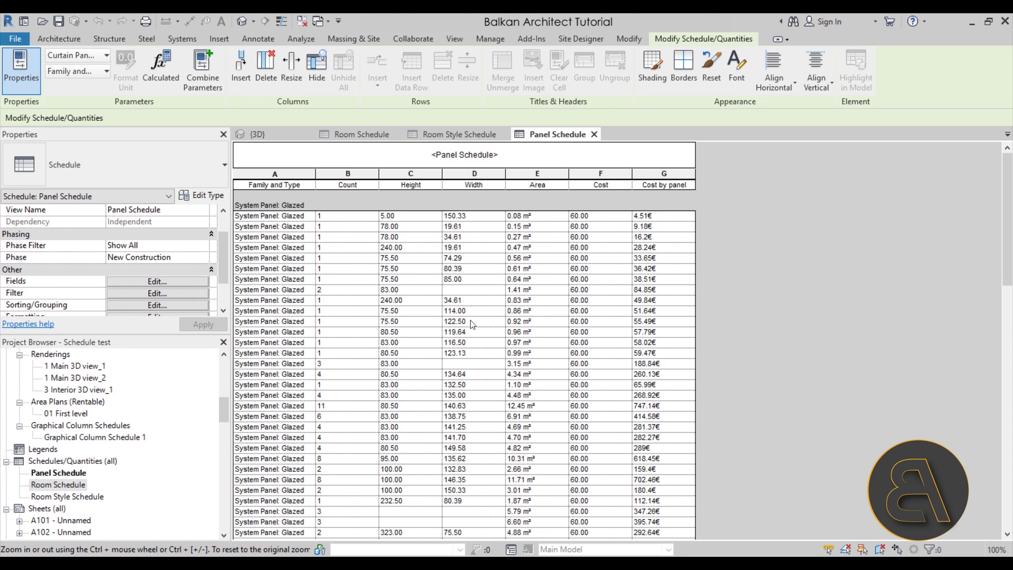
scroll(476, 300, down, 6)
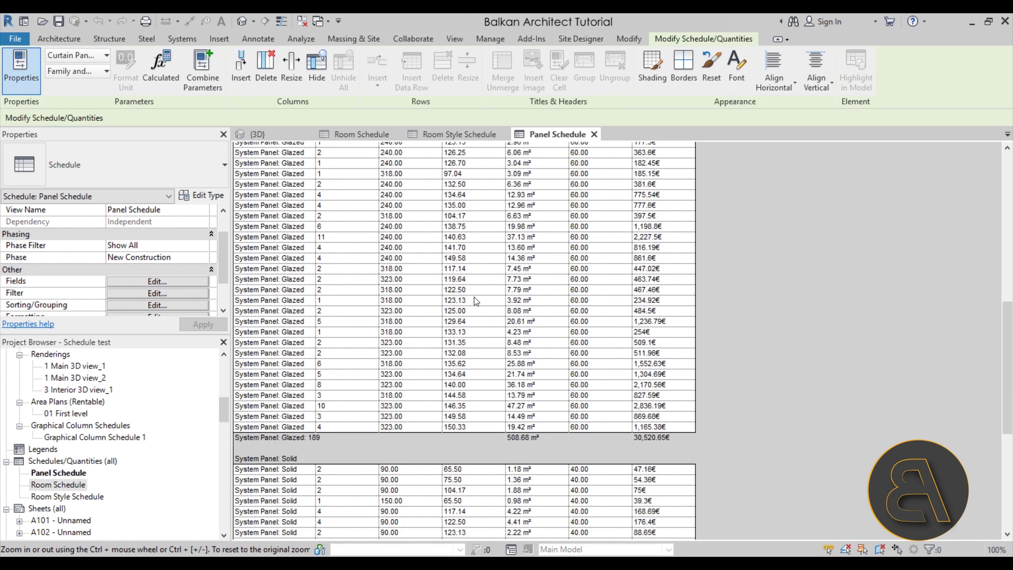
scroll(476, 301, up, 6)
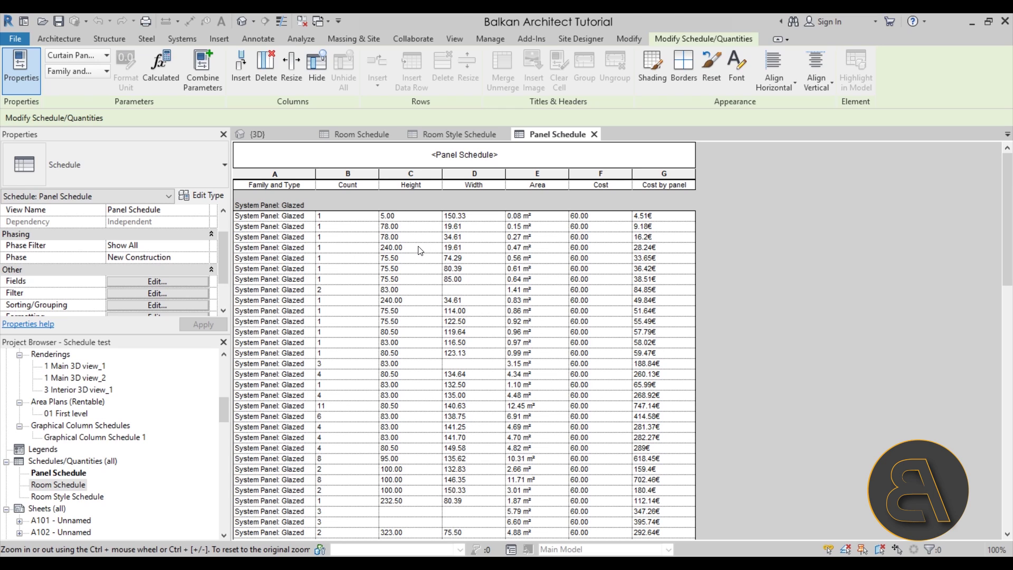
scroll(454, 259, down, 5)
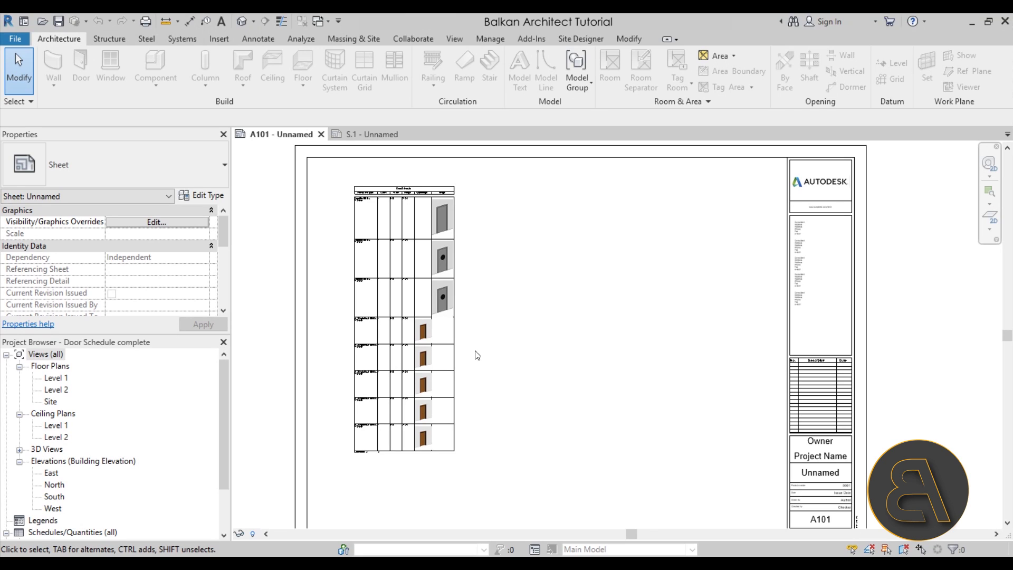
Zoom and pan across the Door Schedule's size and image columns on sheet A101.
scroll(409, 211, up, 5)
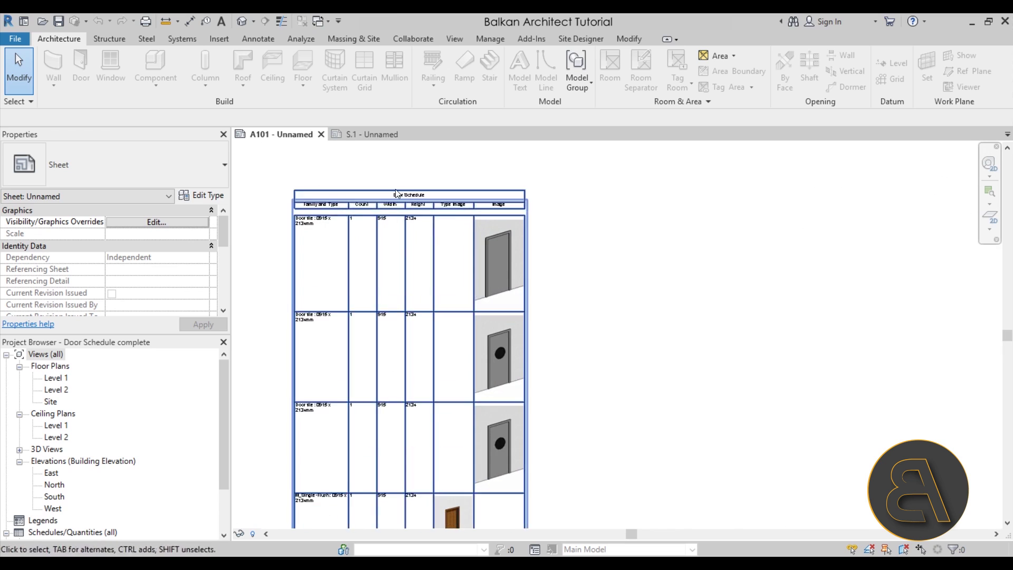
scroll(401, 205, down, 5)
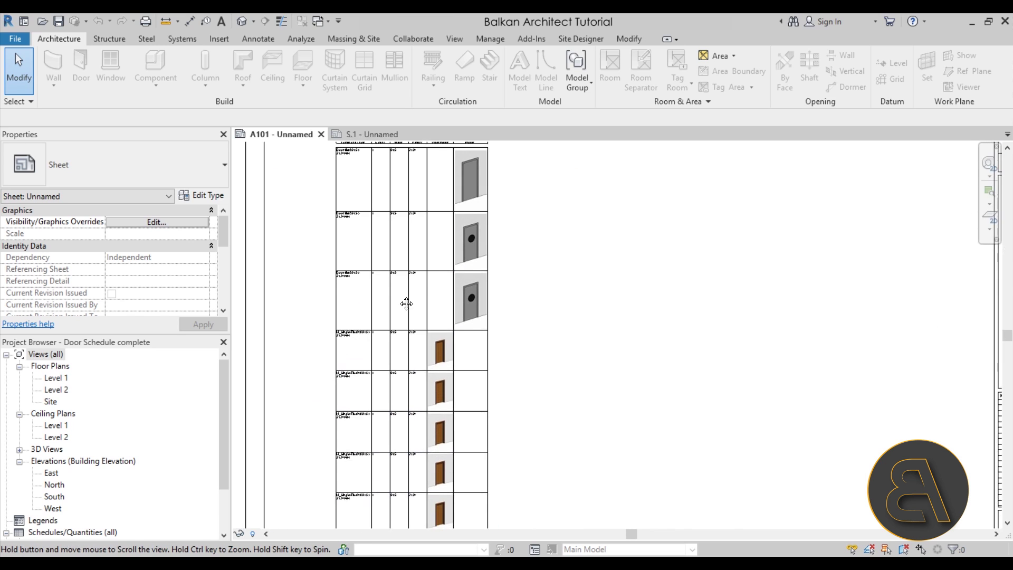
scroll(417, 198, up, 5)
scroll(405, 276, down, 1)
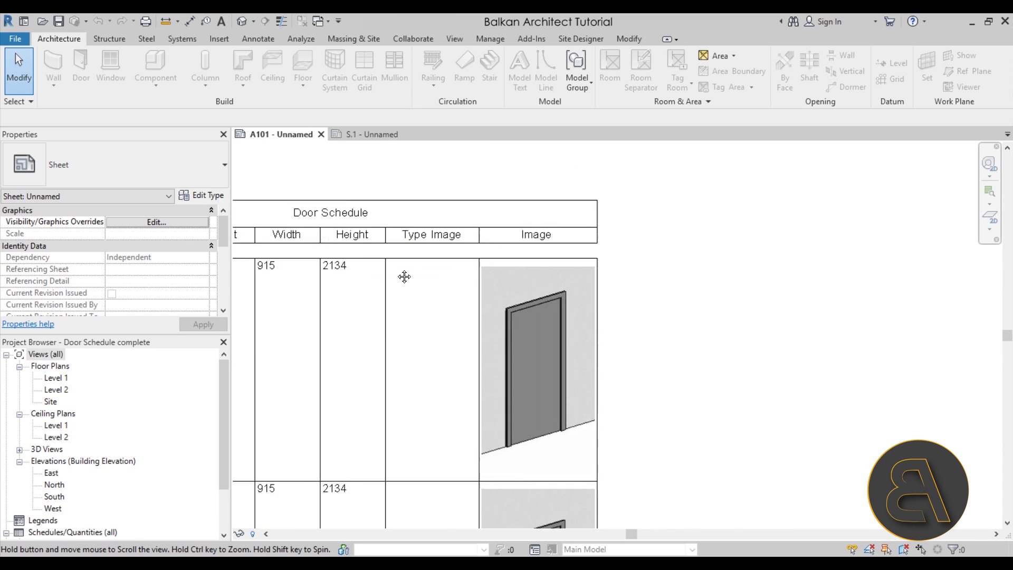
middle_drag(405, 276, 530, 268)
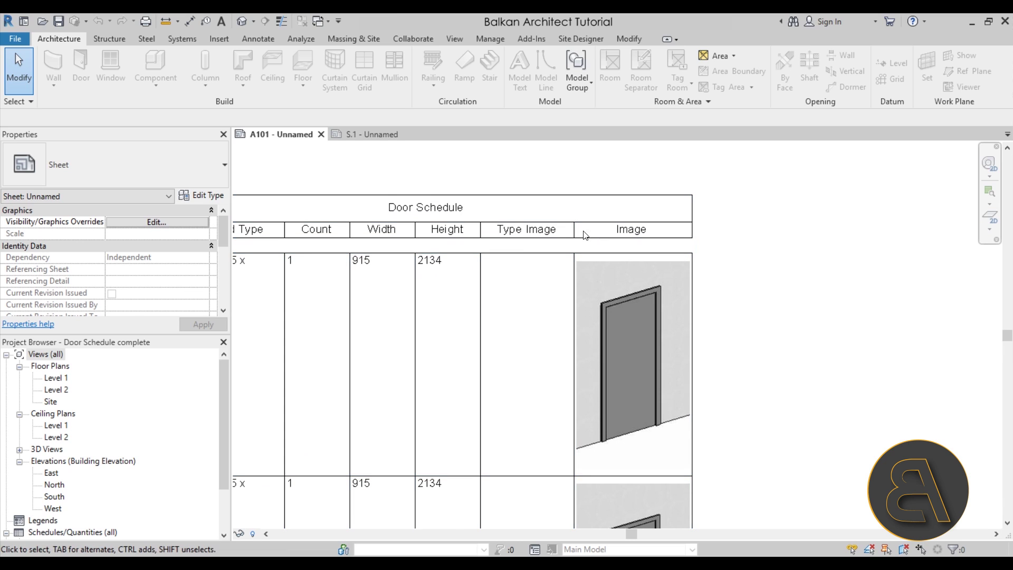
scroll(553, 188, down, 5)
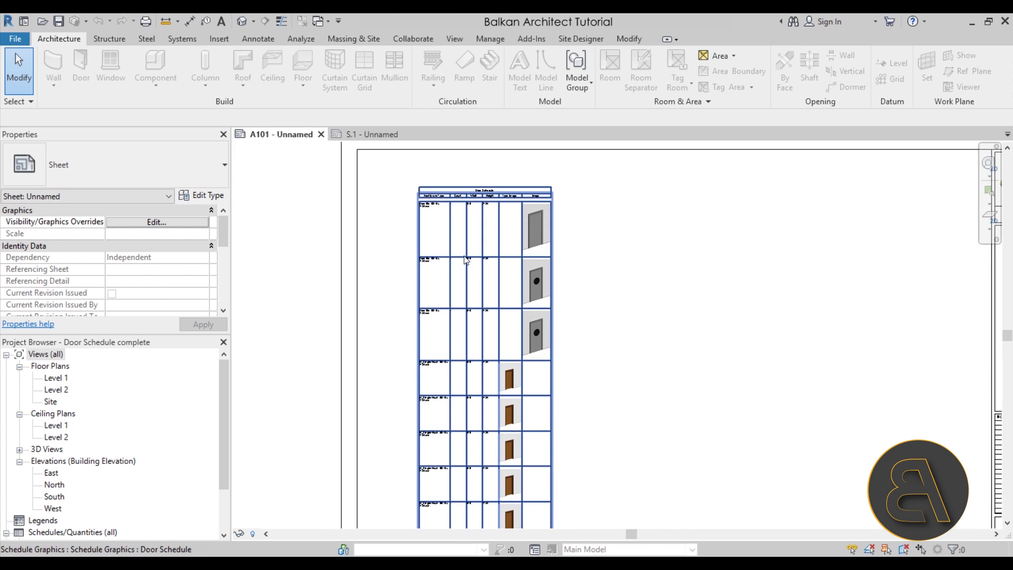
middle_drag(470, 332, 391, 283)
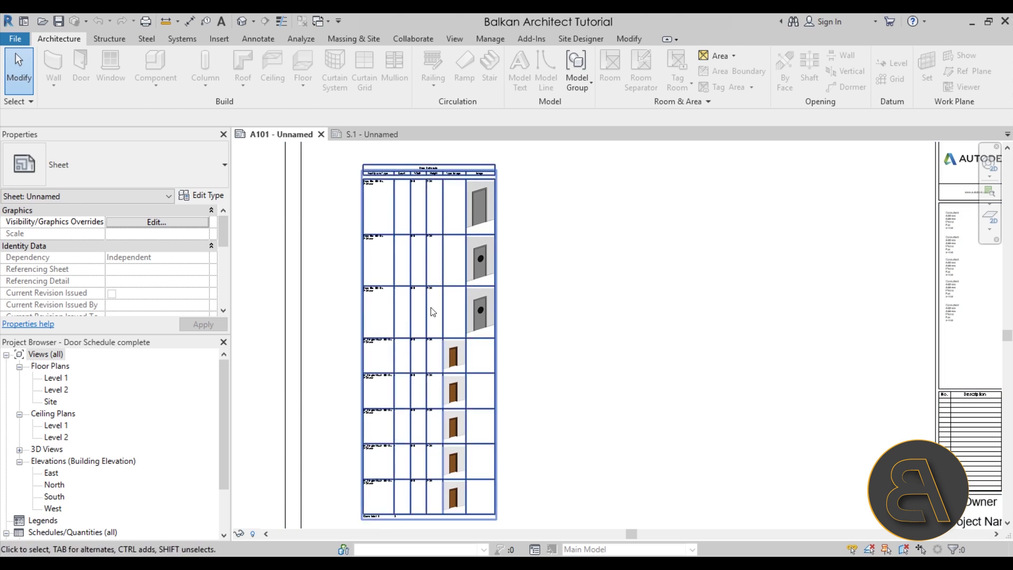
Frame the whole A101 sheet with its title block, then switch to sheet S.1.
scroll(500, 187, up, 3)
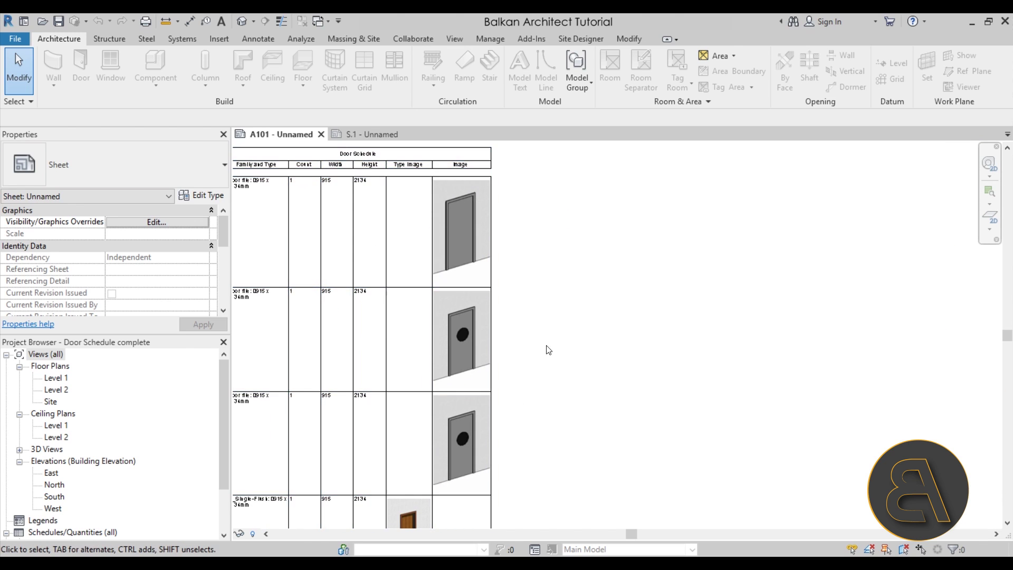
scroll(522, 225, down, 3)
middle_drag(565, 325, 526, 262)
scroll(527, 261, down, 3)
mouse_move(459, 301)
middle_down()
mouse_move(412, 301)
mouse_move(445, 305)
middle_up()
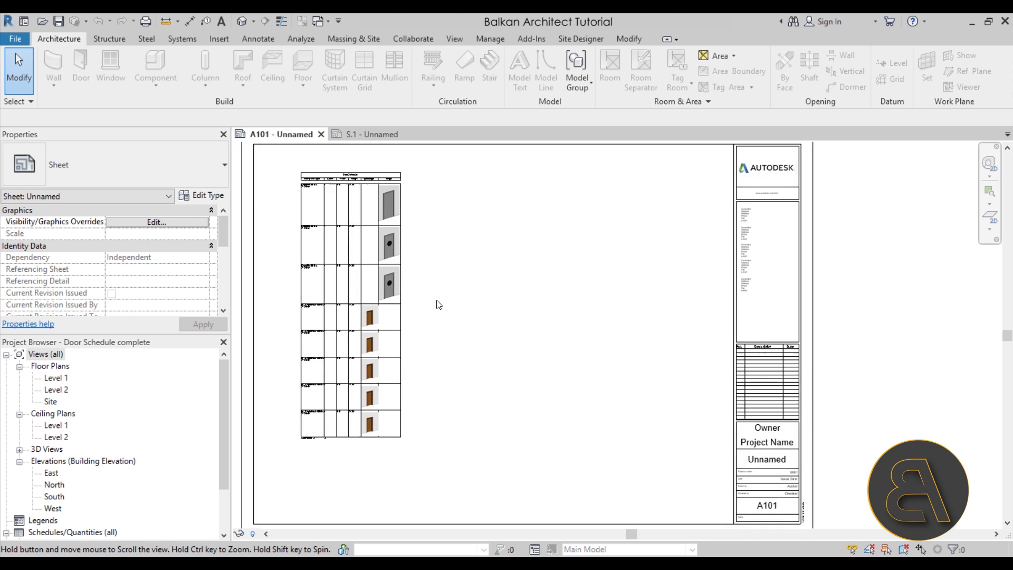
click(385, 137)
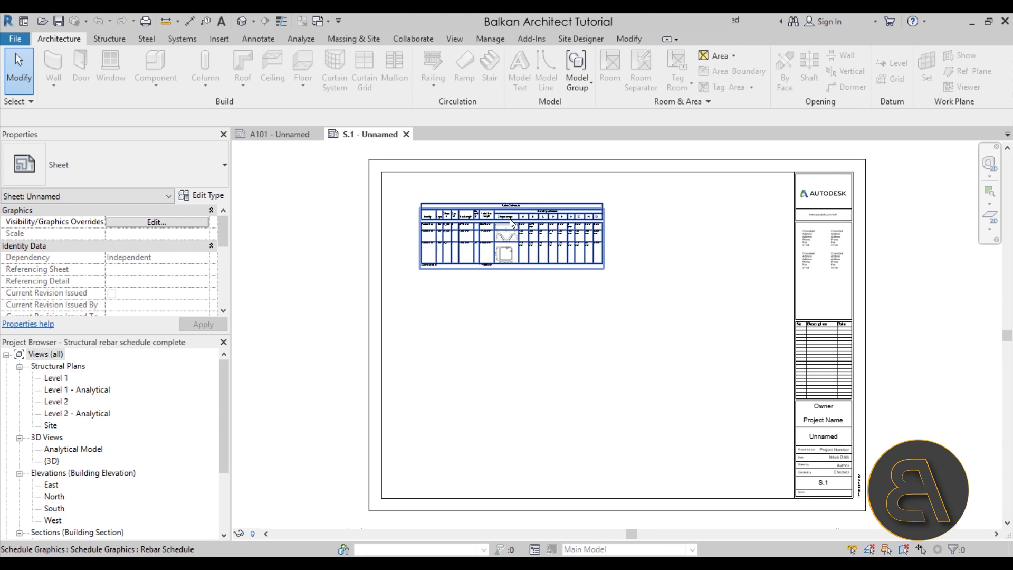
Center the Rebar Schedule on sheet S.1 and bring all its columns into view.
scroll(486, 318, up, 4)
middle_drag(497, 377, 486, 409)
scroll(397, 259, up, 2)
middle_drag(548, 500, 601, 503)
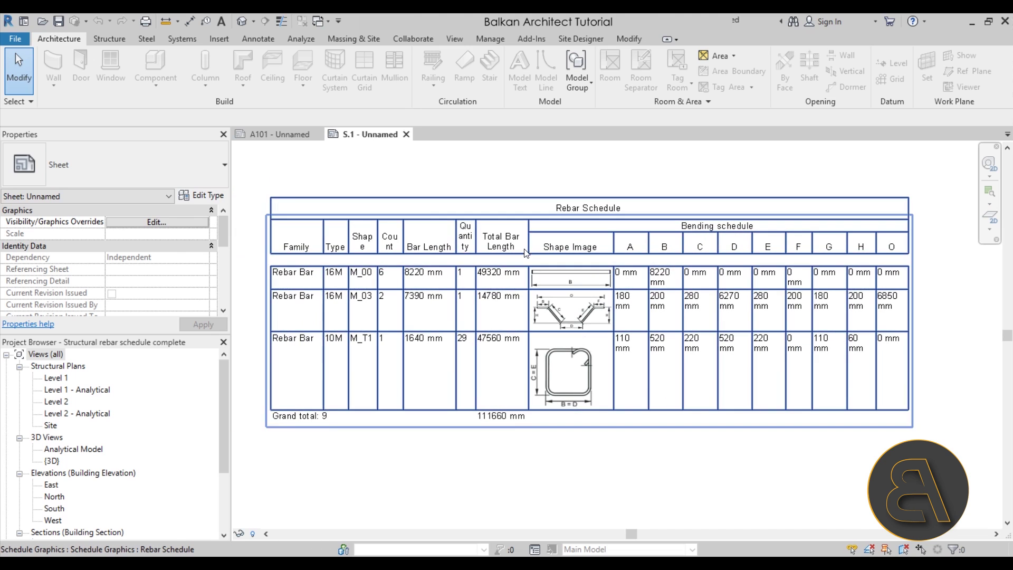
Orbit the {3D} view of the reinforced beam and compare it with the Rebar Schedule.
double_click(51, 460)
scroll(555, 368, up, 3)
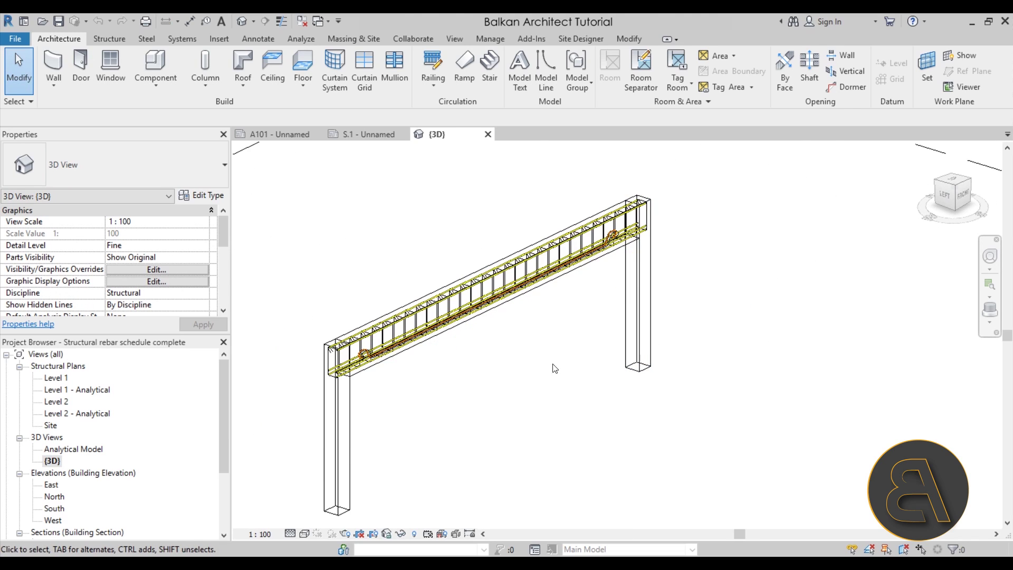
shift+middle_drag(477, 372, 441, 397)
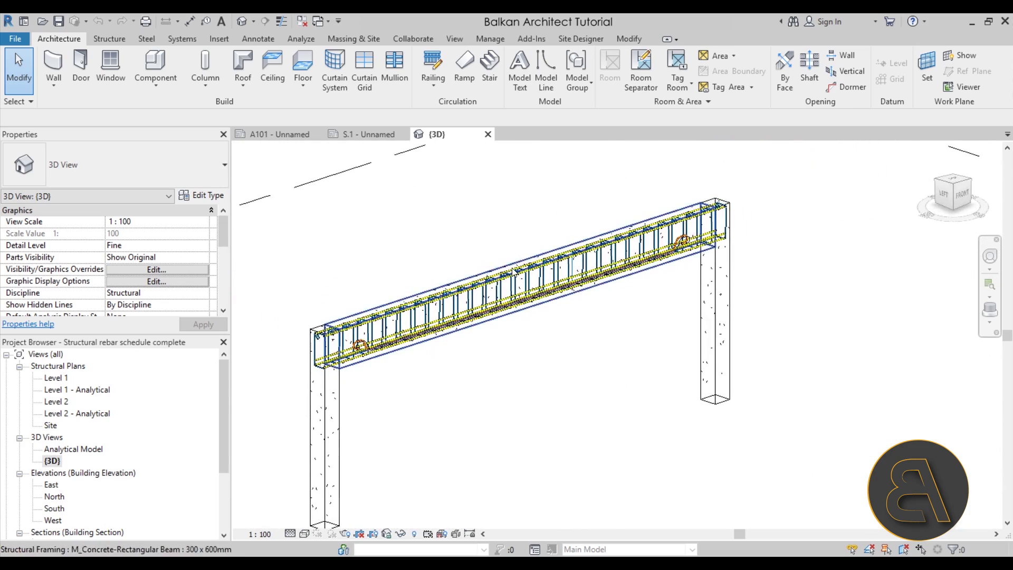
click(359, 134)
click(448, 136)
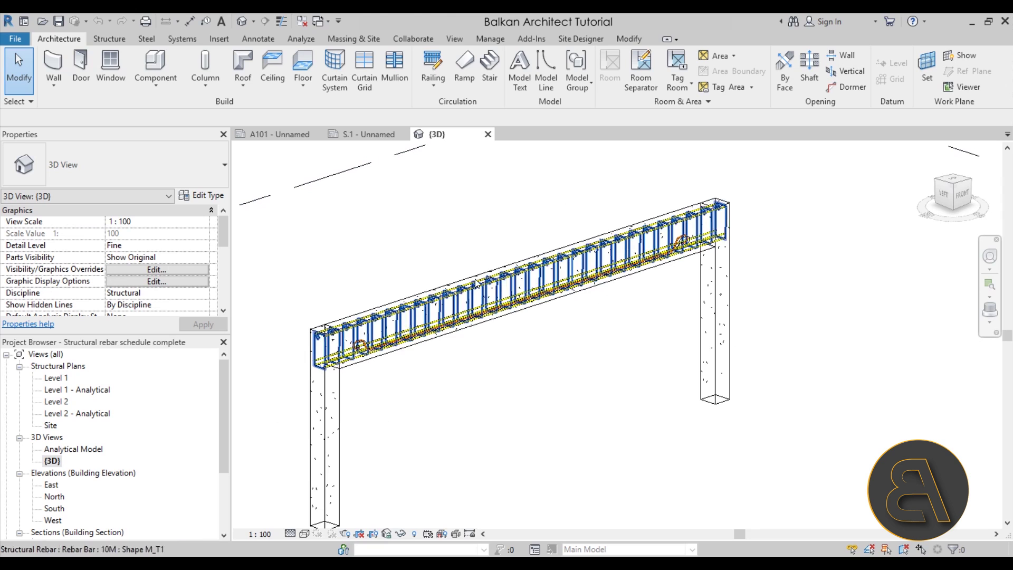
click(359, 135)
Move the Rebar Schedule up and left on sheet S.1.
click(512, 263)
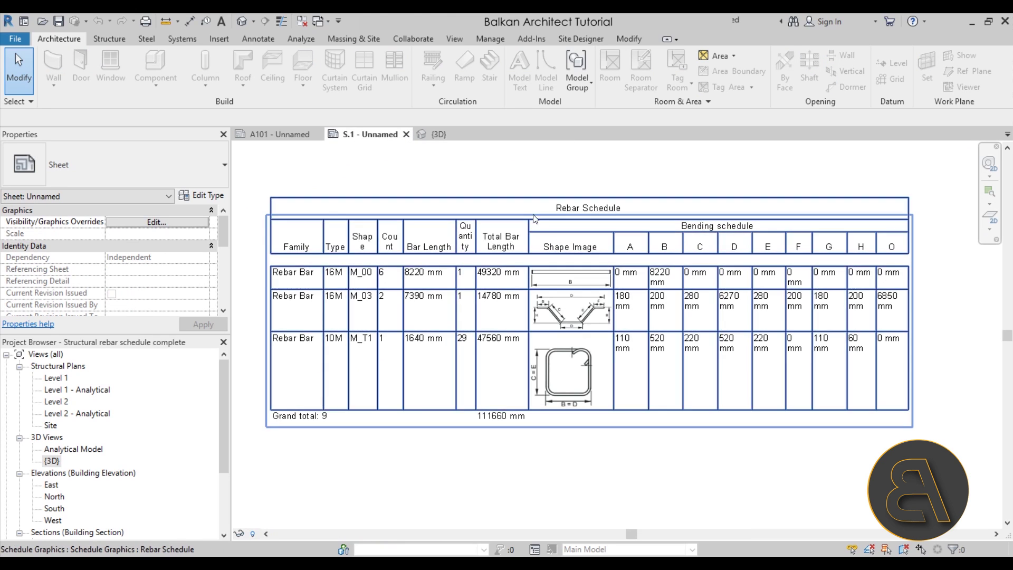
scroll(439, 256, down, 2)
scroll(530, 368, up, 2)
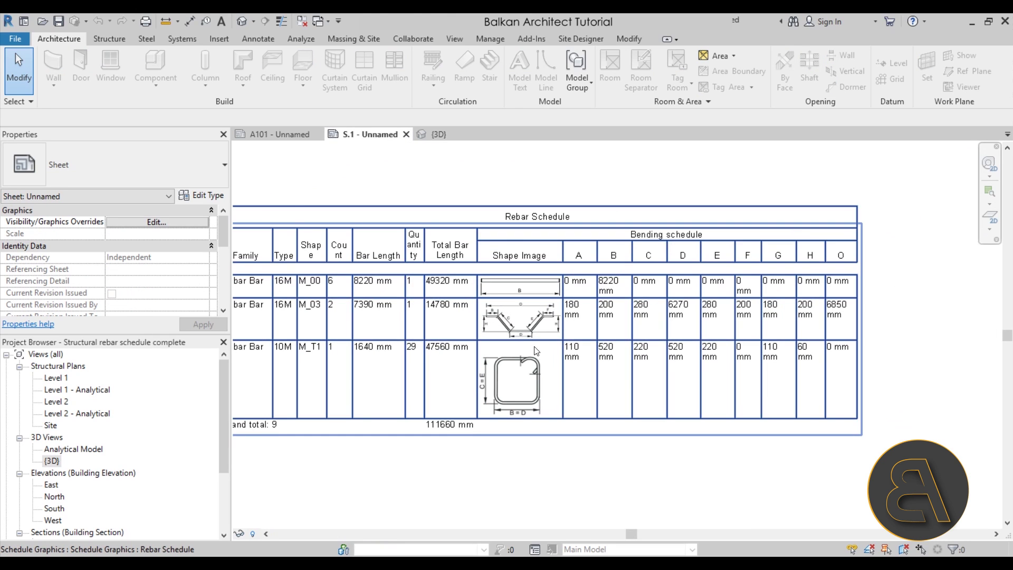
middle_drag(419, 386, 444, 388)
click(444, 388)
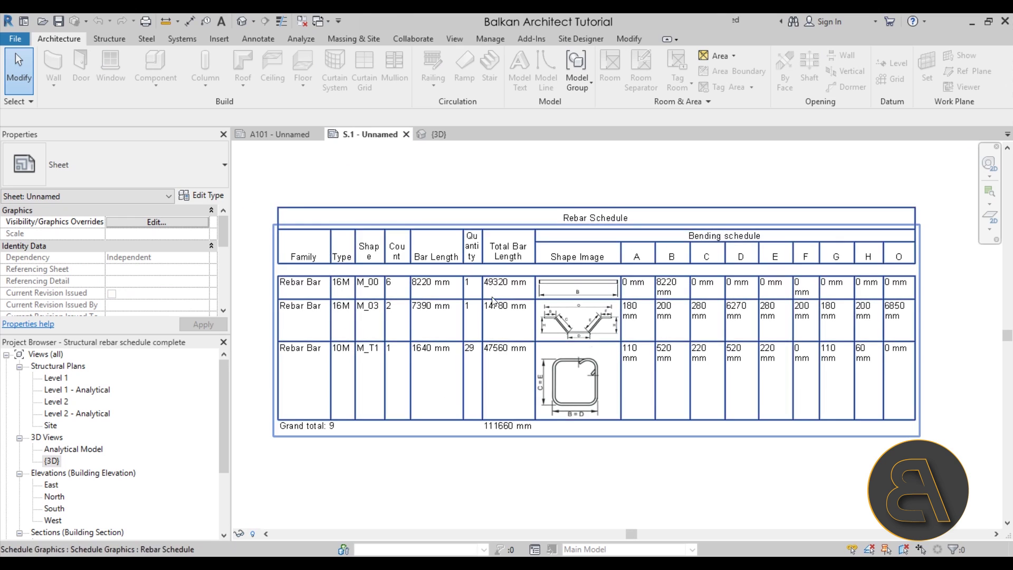
key(Escape)
drag(675, 222, 506, 247)
Zoom in on the Rebar Schedule's bent-bar shape images and recenter the schedule.
scroll(529, 244, up, 3)
middle_drag(529, 244, 554, 253)
scroll(502, 266, up, 4)
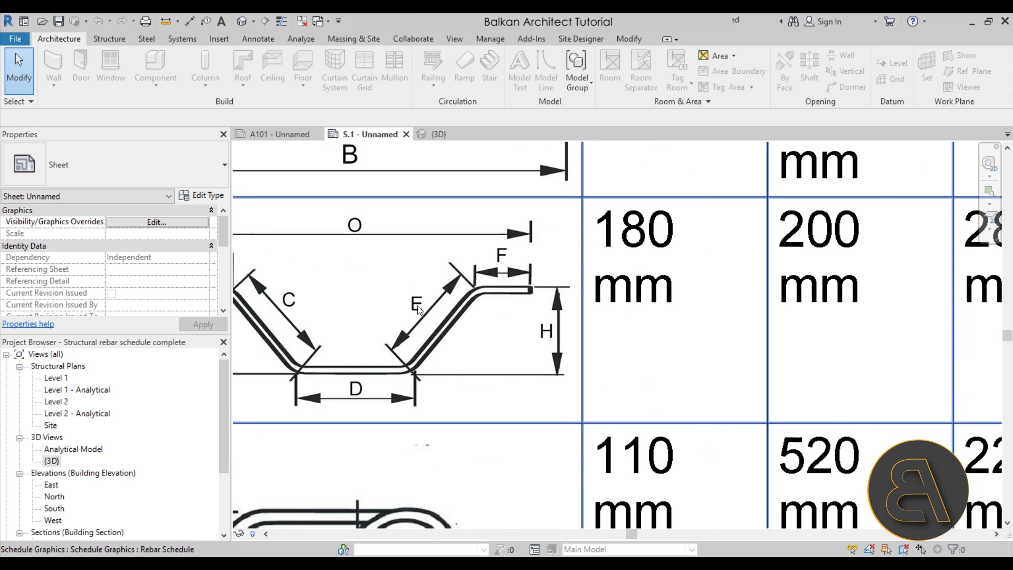
scroll(422, 306, down, 5)
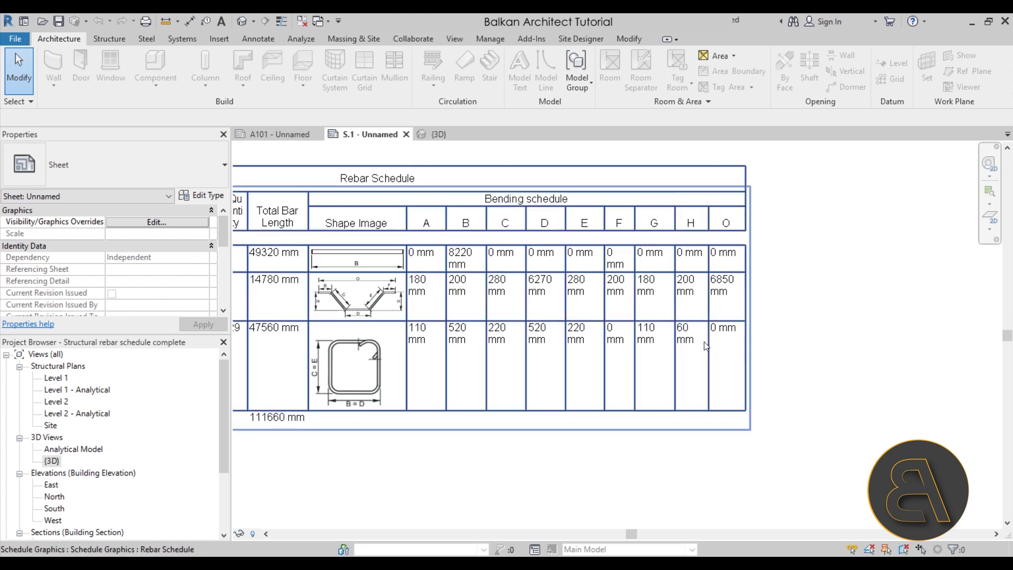
scroll(660, 345, down, 3)
scroll(527, 346, up, 3)
scroll(526, 346, down, 3)
scroll(545, 359, up, 1)
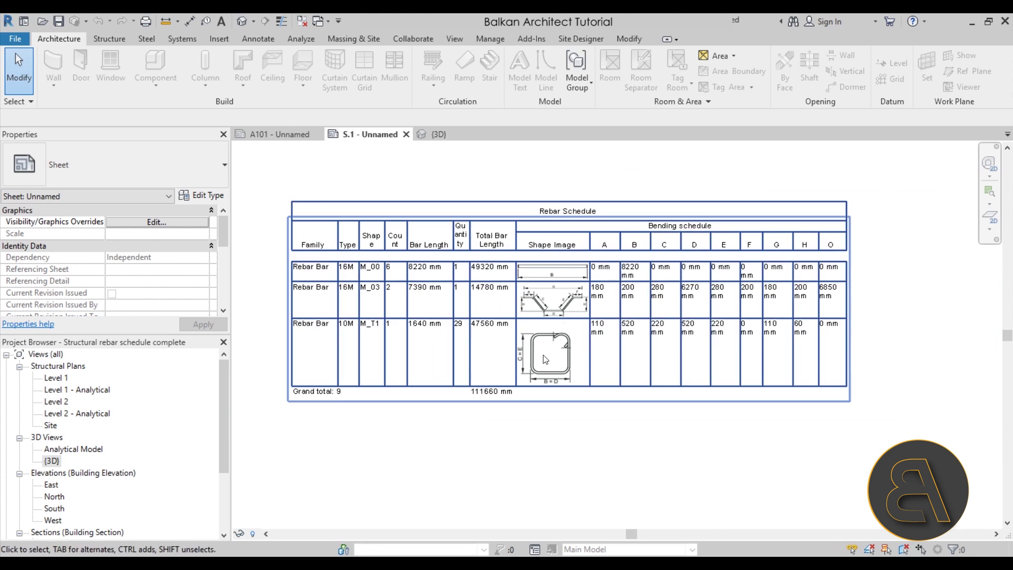
scroll(575, 308, up, 3)
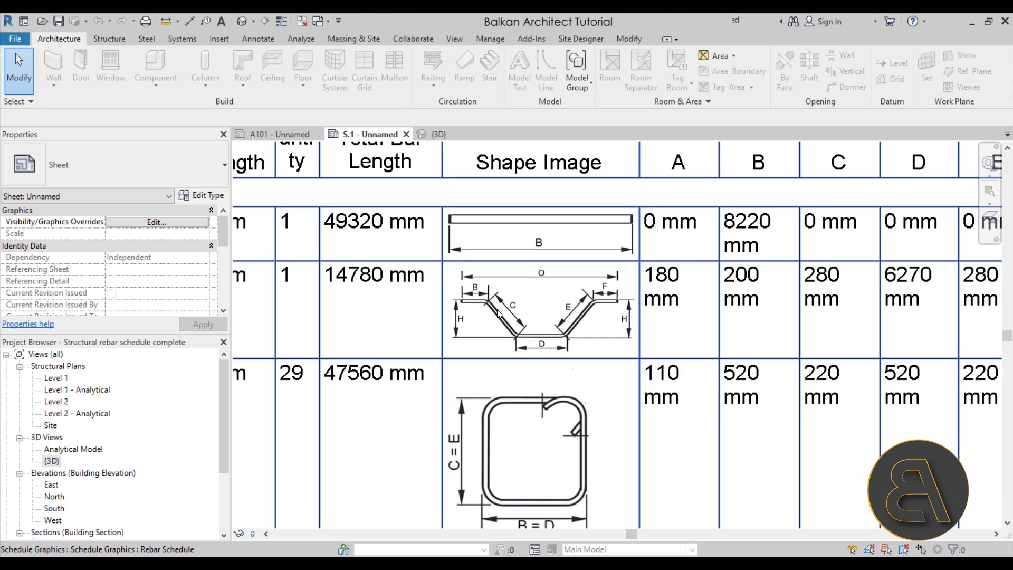
scroll(530, 327, down, 4)
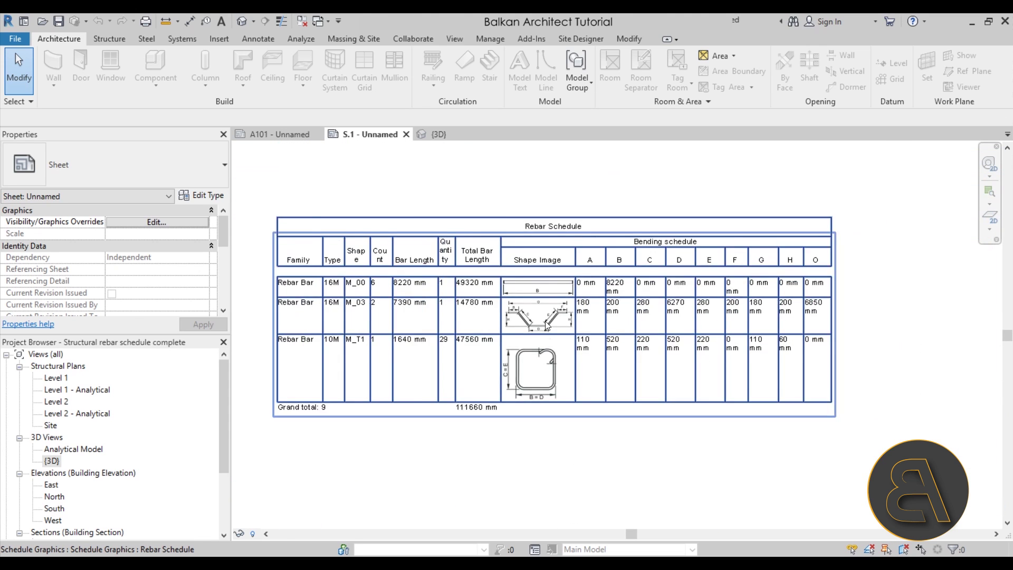
scroll(596, 290, up, 4)
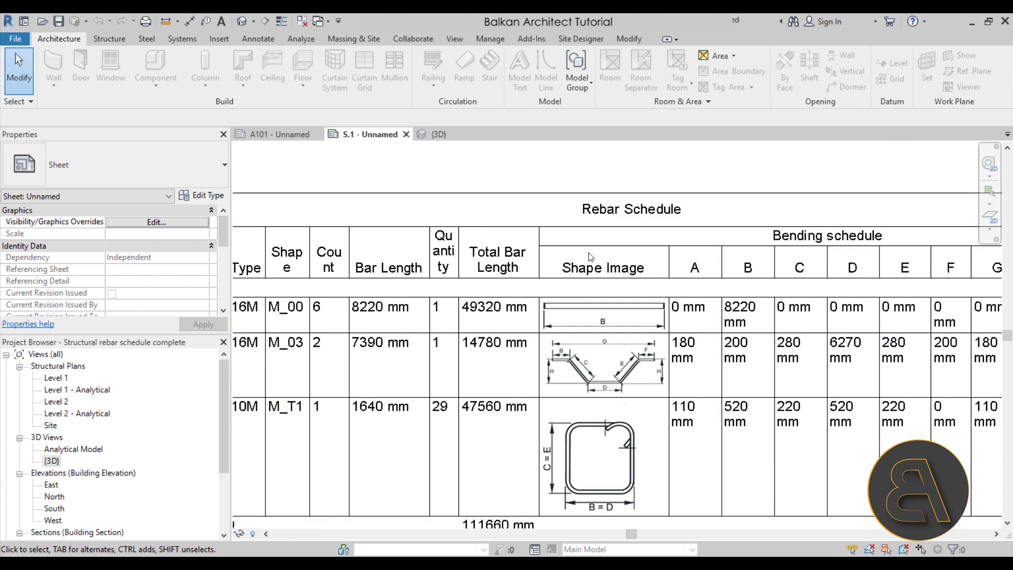
scroll(588, 254, down, 4)
middle_drag(548, 399, 493, 392)
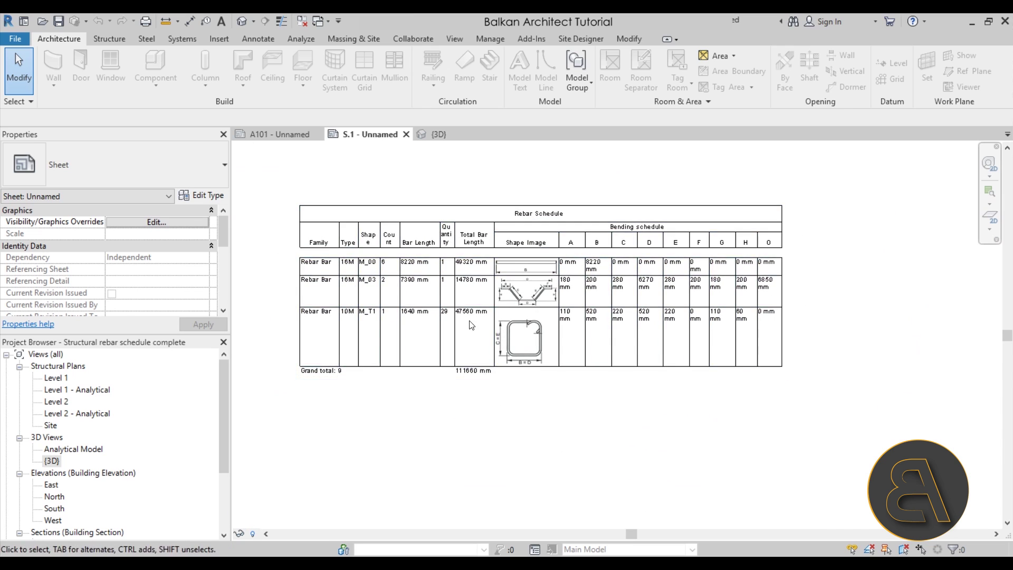
scroll(471, 324, up, 1)
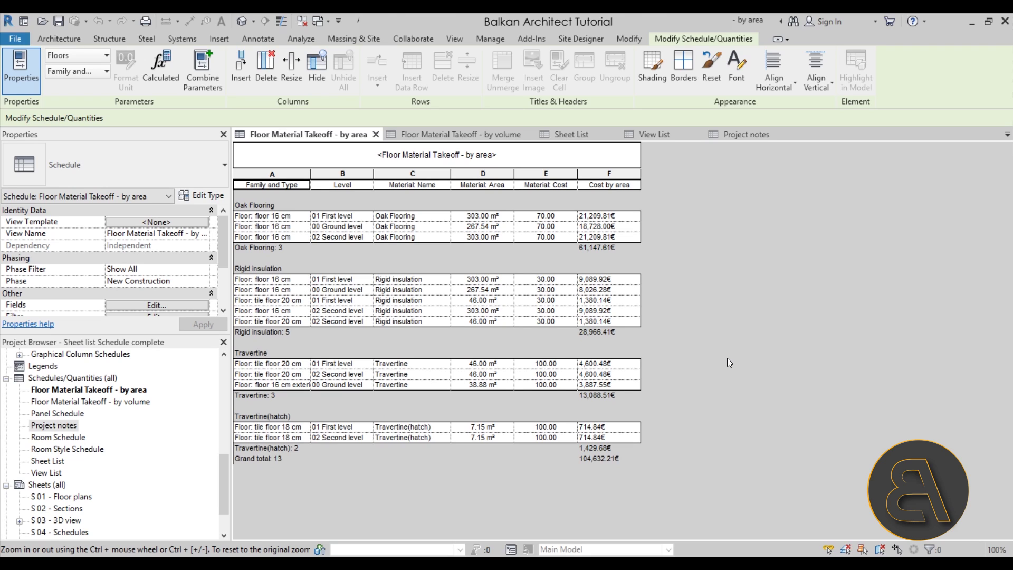
Compare the floor material takeoffs by area and by volume, then show the Sheet List.
click(442, 134)
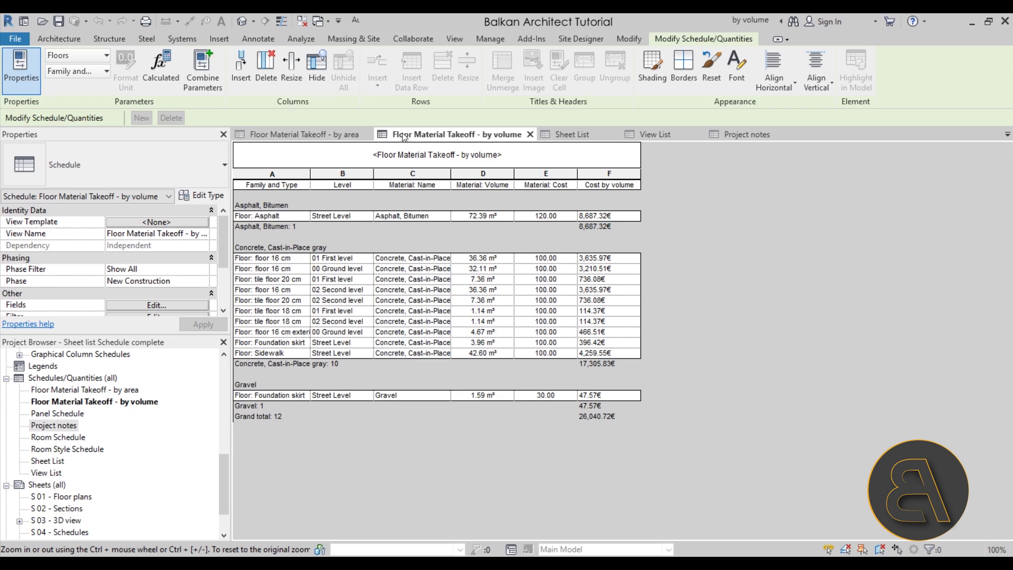
click(341, 135)
click(421, 135)
click(329, 135)
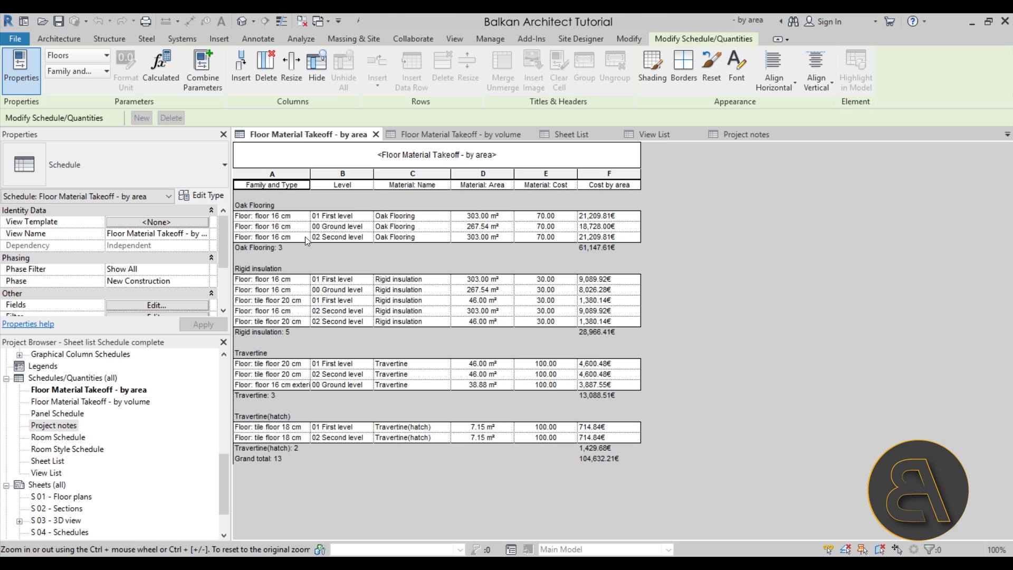
click(429, 135)
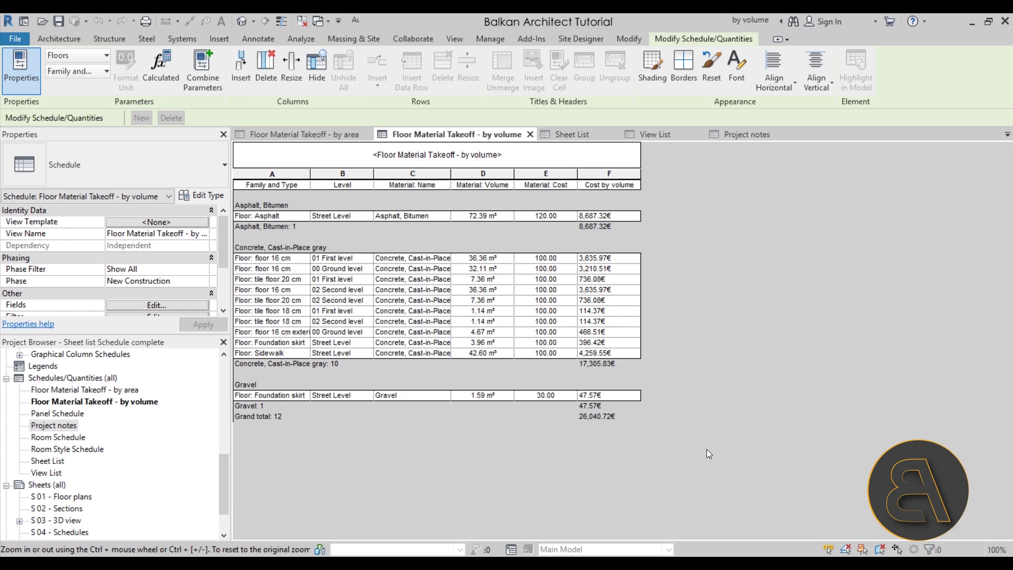
click(562, 133)
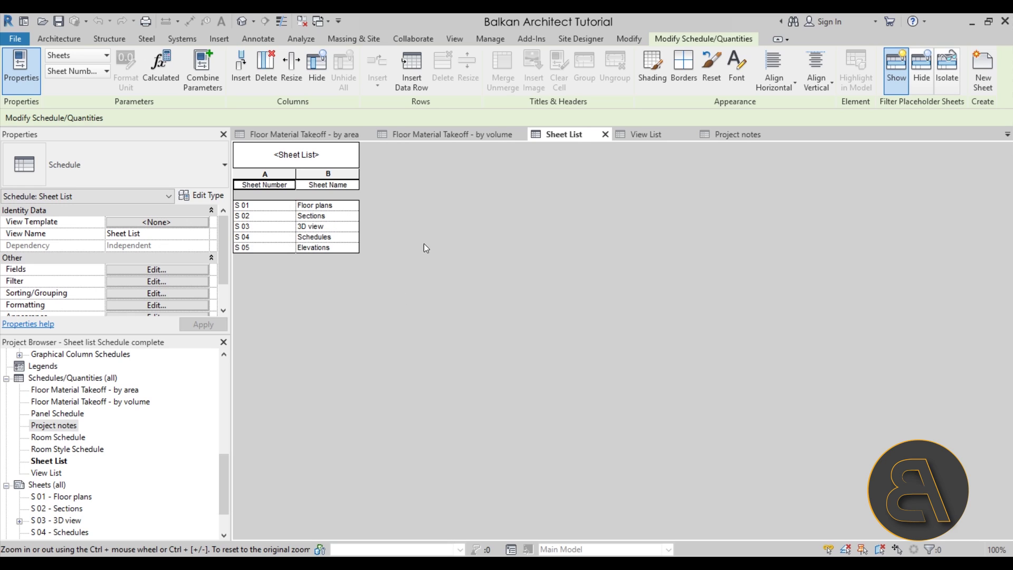
Scroll through the View List's view groups and scales, then show the Project notes schedule.
click(639, 137)
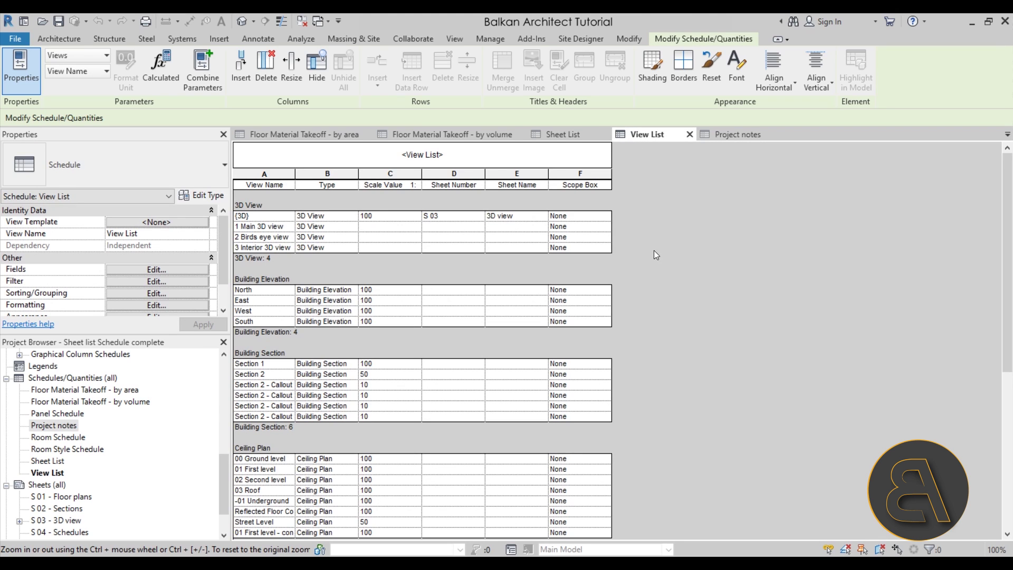
scroll(652, 251, down, 6)
scroll(642, 313, up, 6)
scroll(279, 225, down, 2)
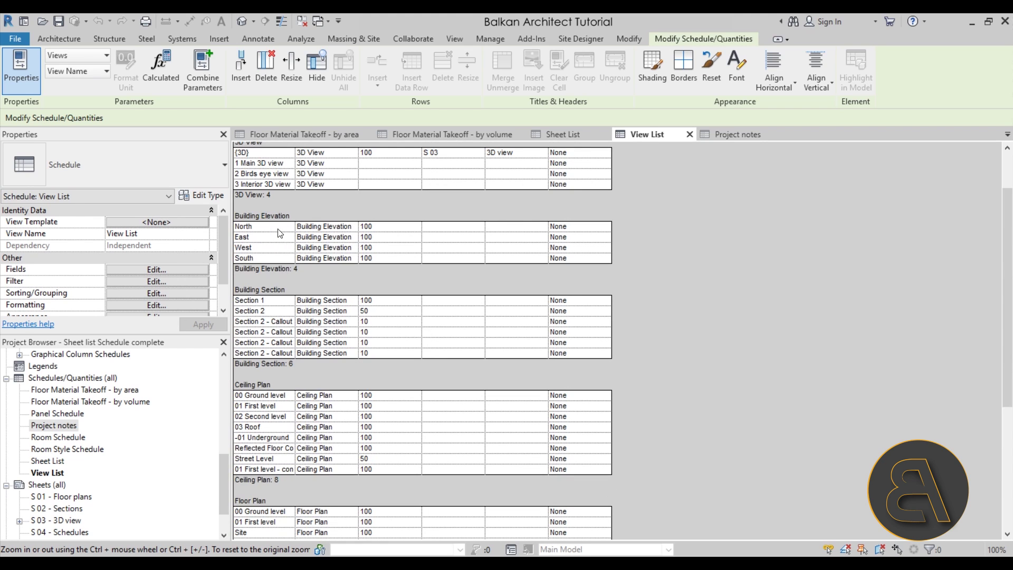
scroll(265, 233, down, 2)
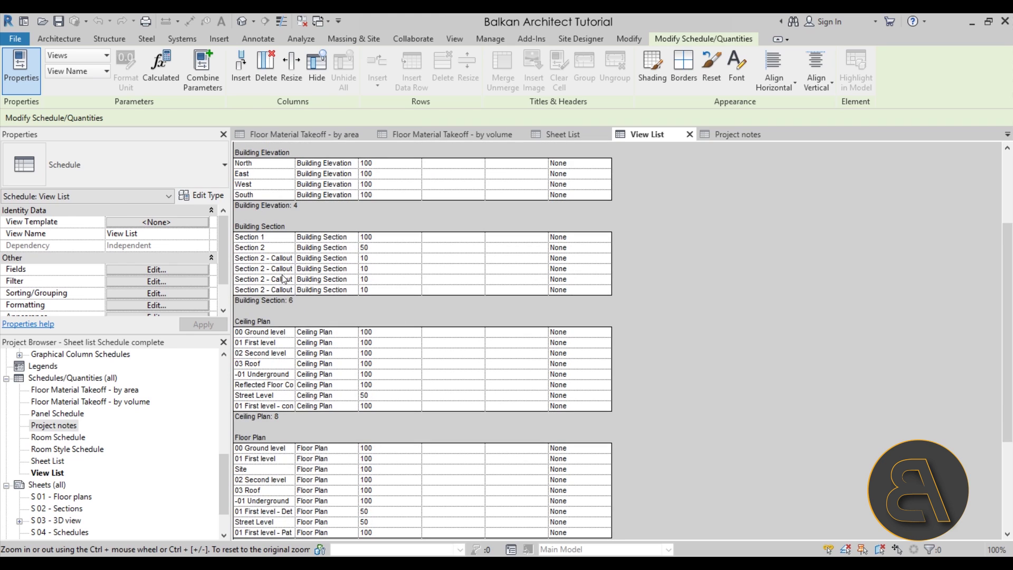
scroll(688, 358, down, 5)
scroll(693, 364, up, 9)
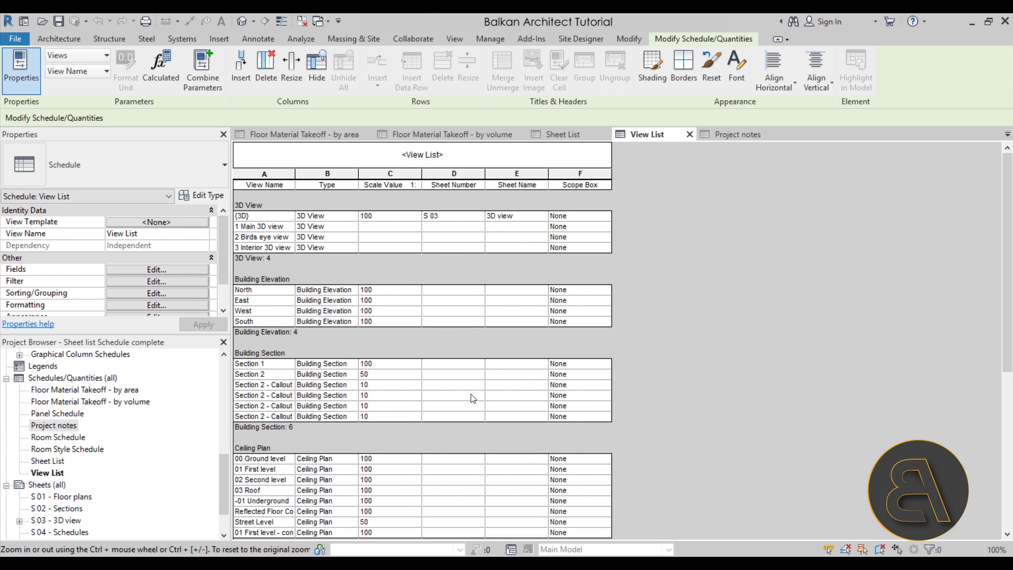
scroll(506, 353, down, 5)
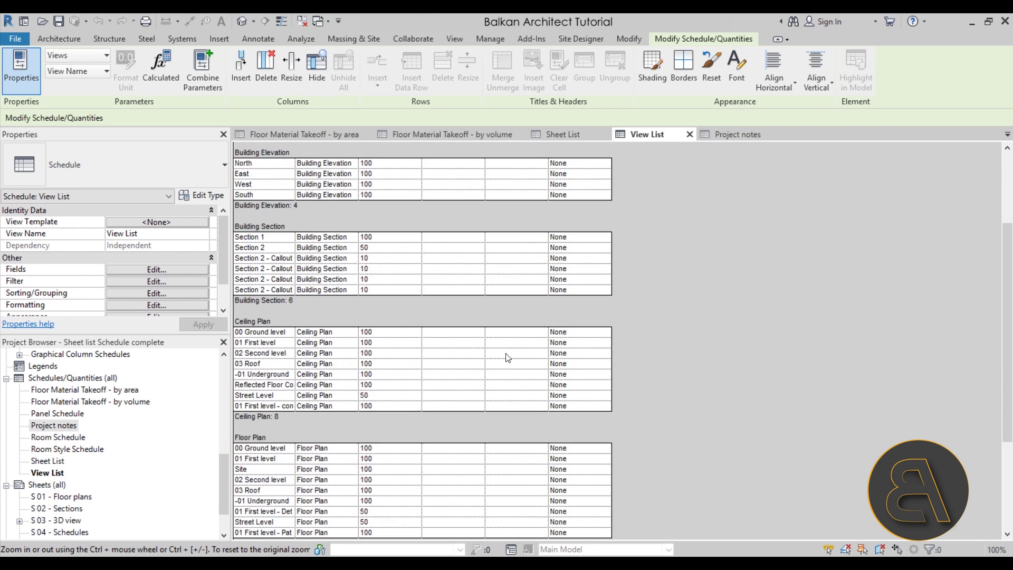
scroll(407, 399, up, 5)
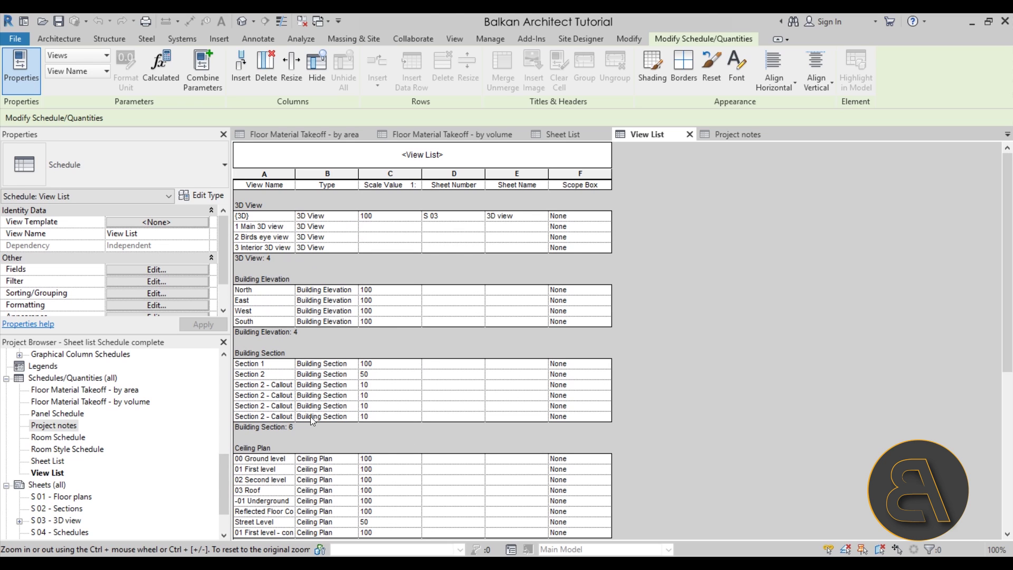
scroll(402, 471, down, 6)
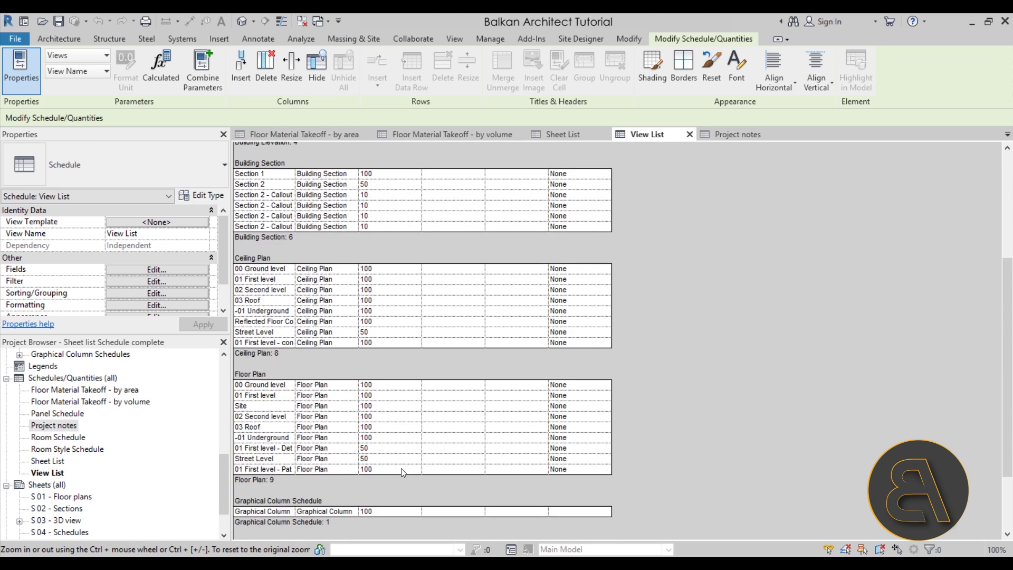
scroll(402, 471, down, 2)
scroll(536, 409, up, 7)
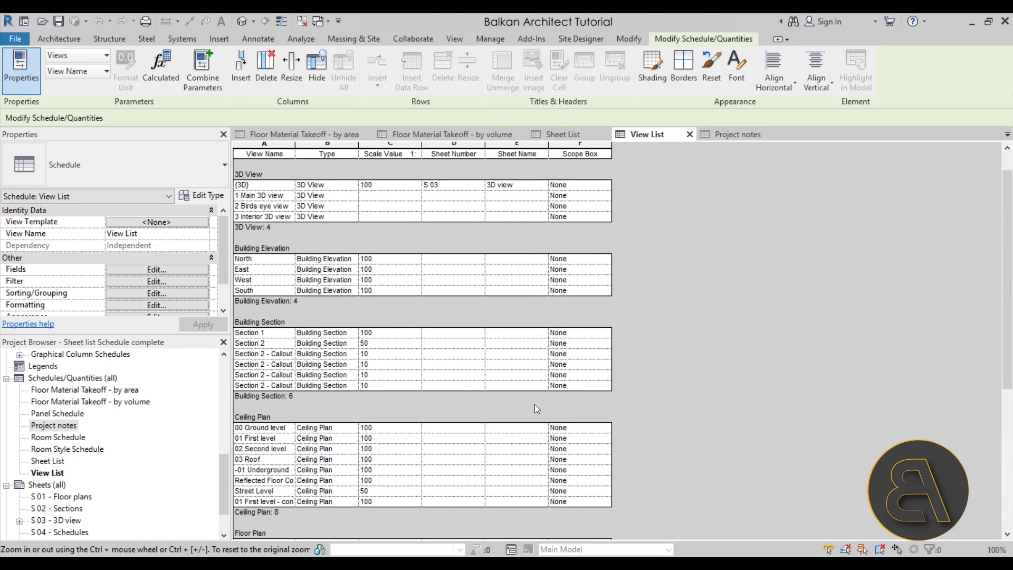
scroll(536, 408, up, 1)
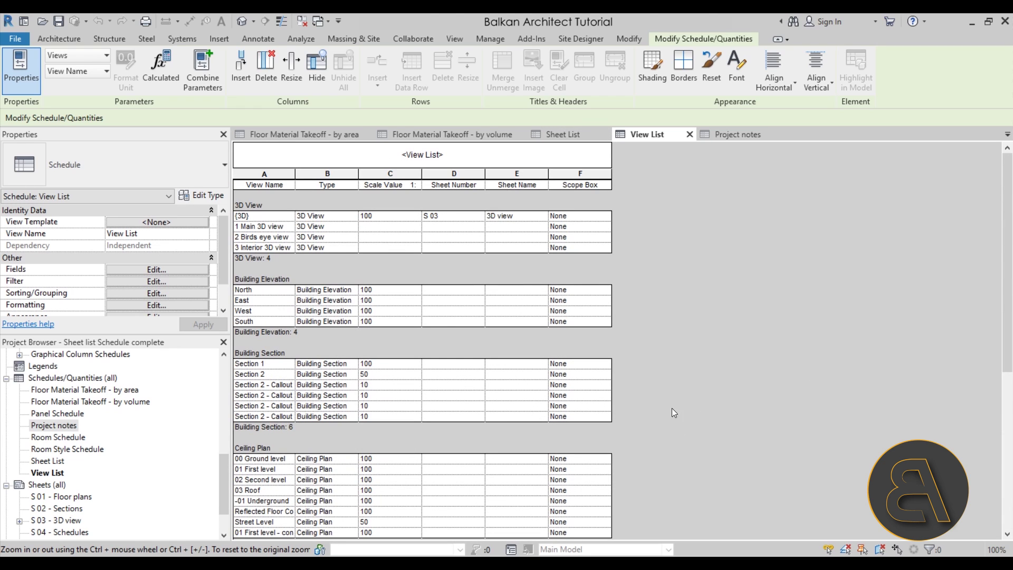
click(741, 135)
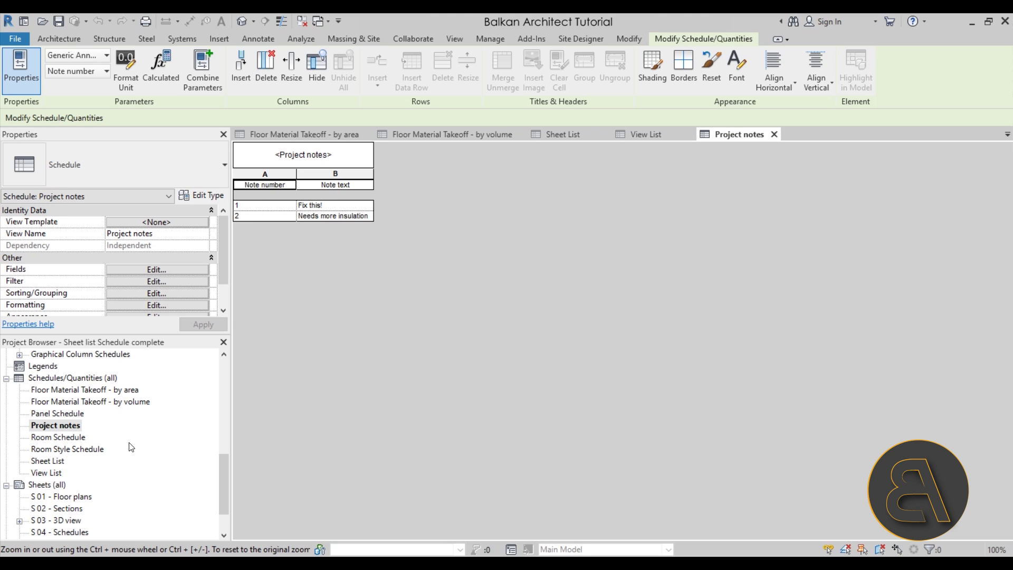
Open the 01 First level - Detail and Annotation plan and check note 1's text.
scroll(131, 447, up, 10)
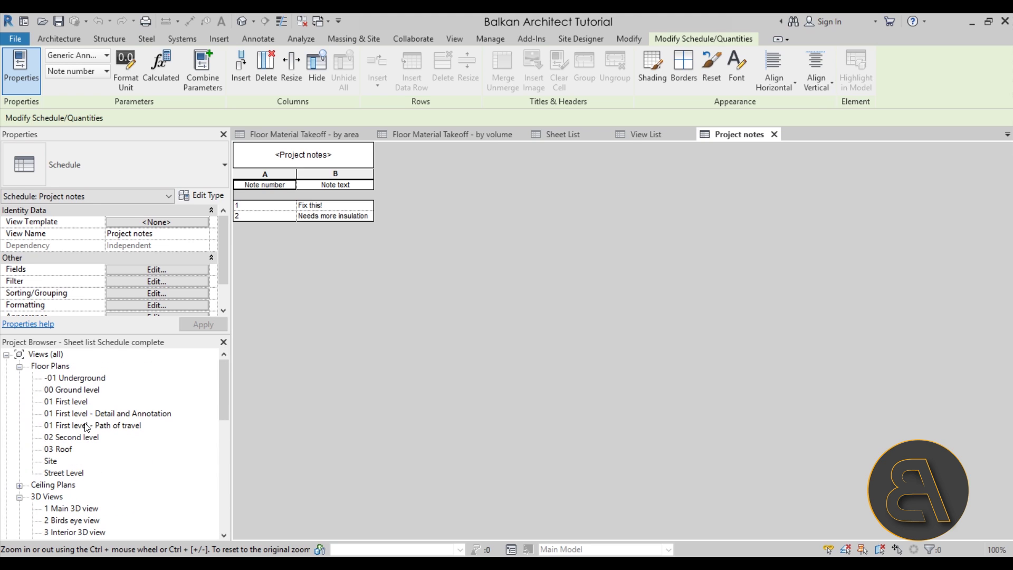
double_click(116, 414)
scroll(532, 365, up, 10)
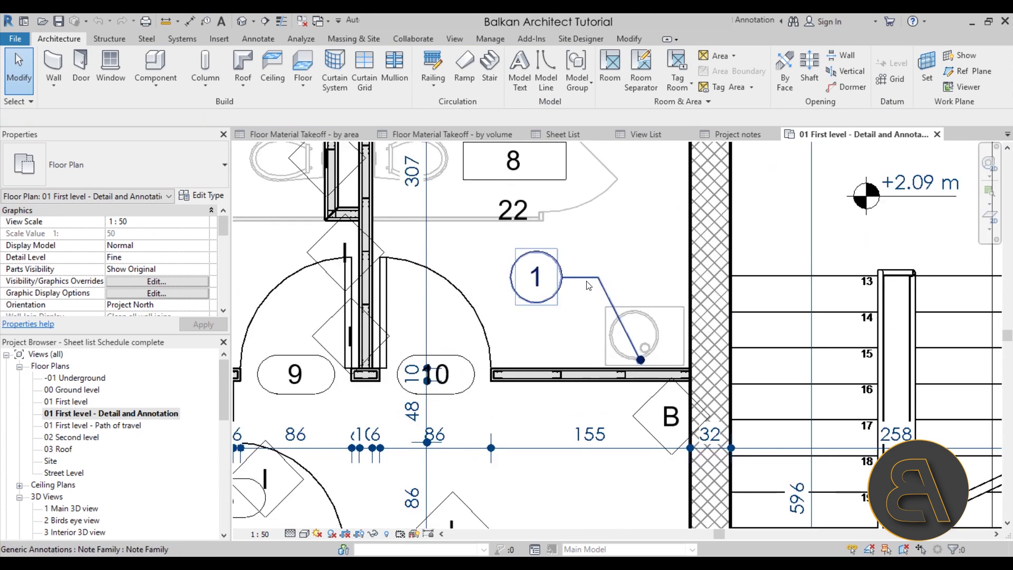
click(588, 286)
scroll(567, 320, down, 3)
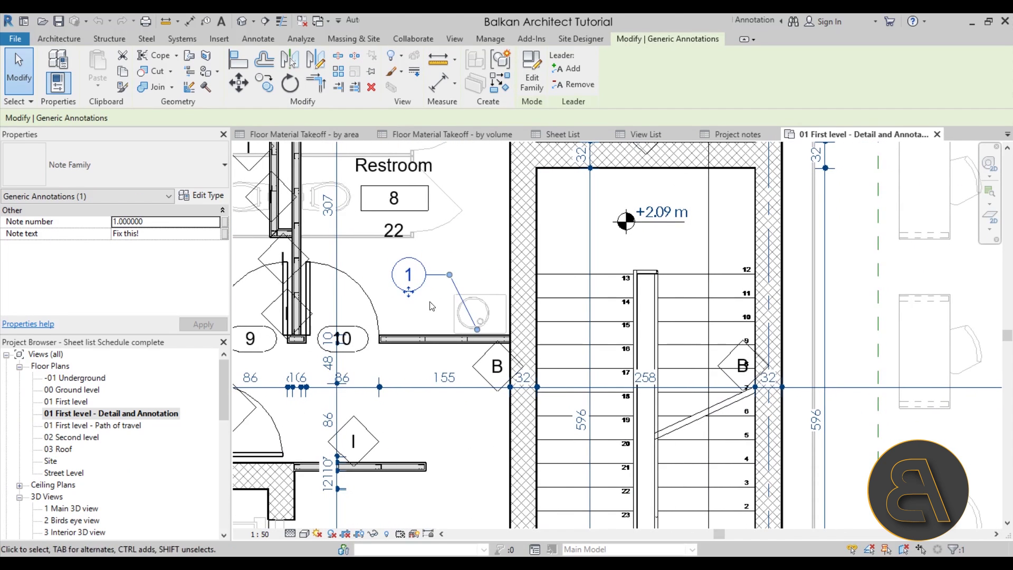
click(421, 323)
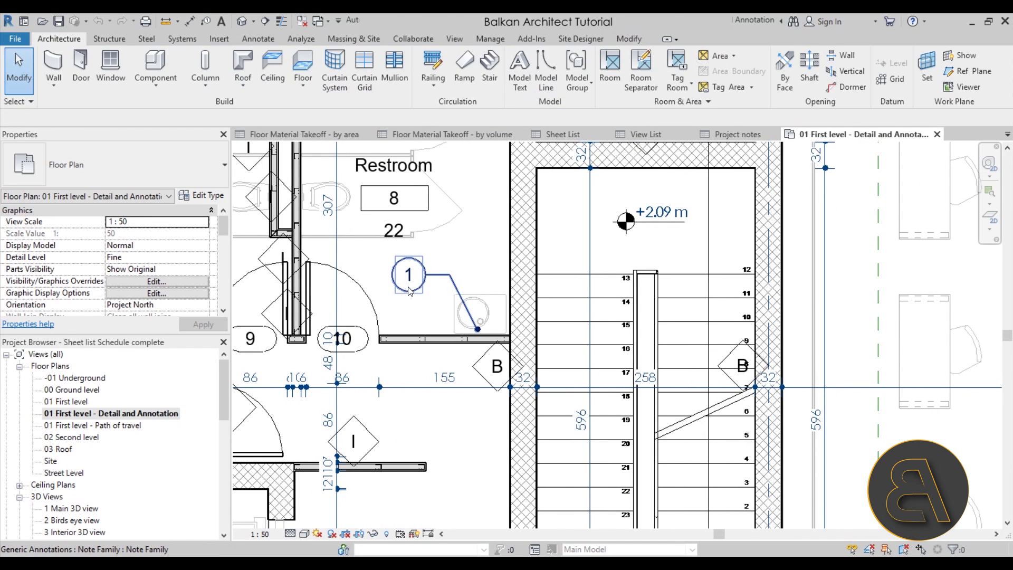
Compare with the Project notes schedule, then pan the plan past the restroom to note 2.
click(736, 134)
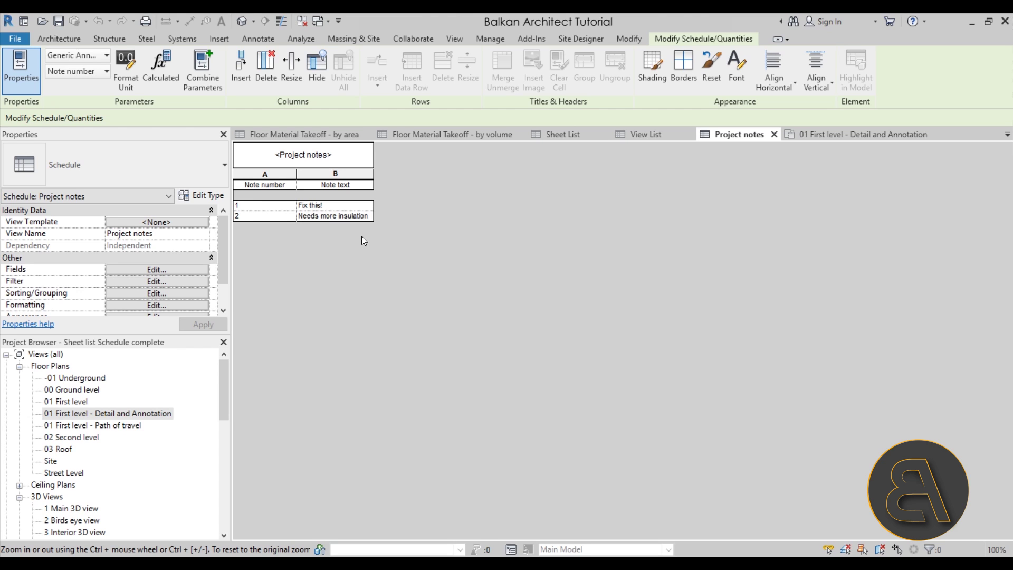
click(813, 135)
middle_drag(432, 343, 464, 390)
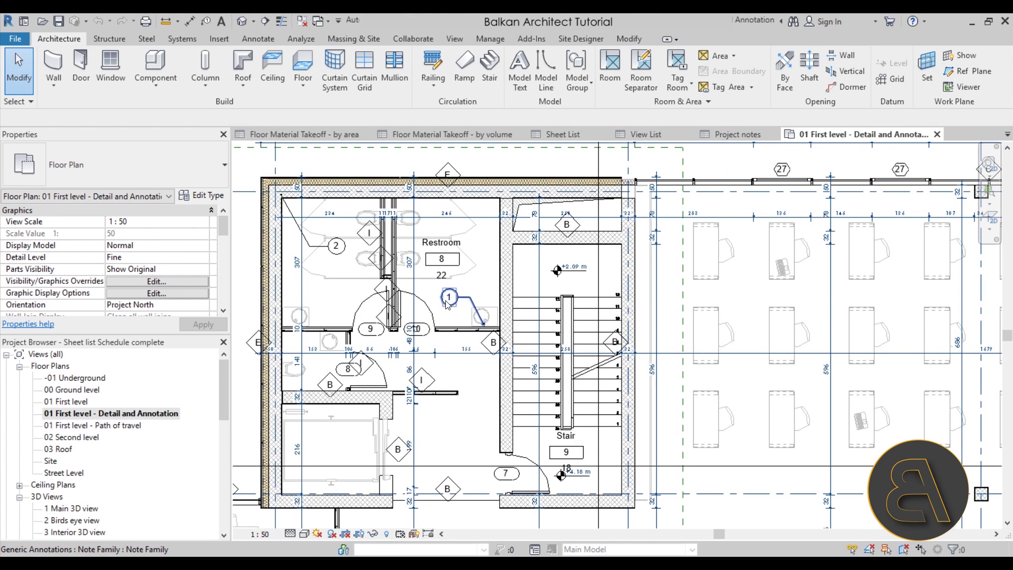
middle_drag(475, 338, 474, 334)
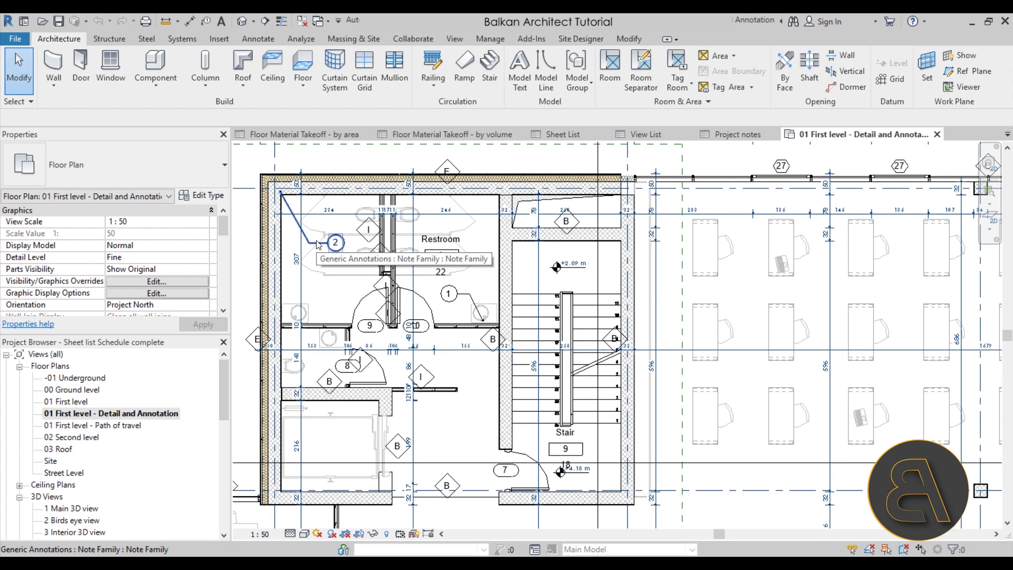
scroll(324, 247, down, 6)
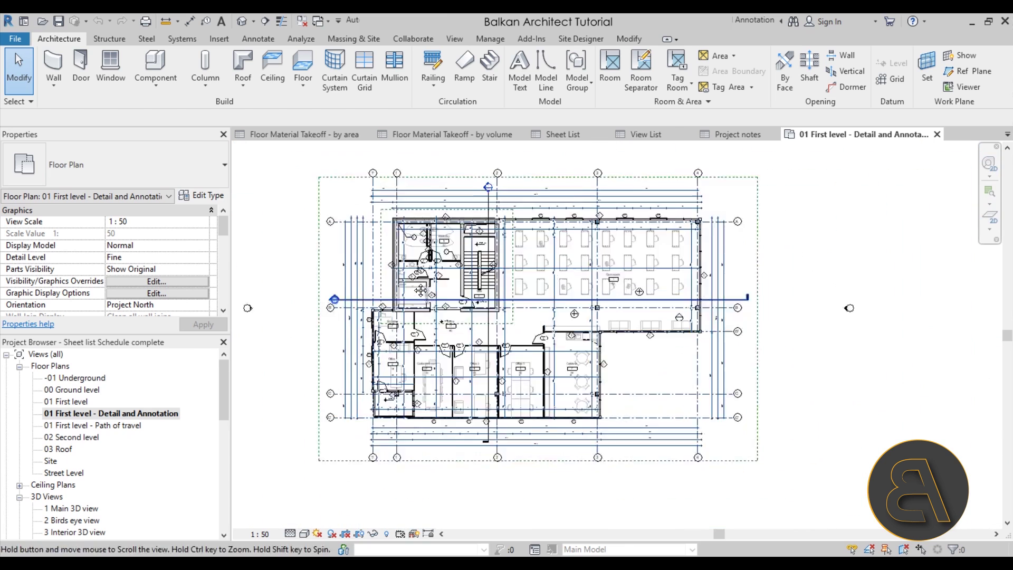